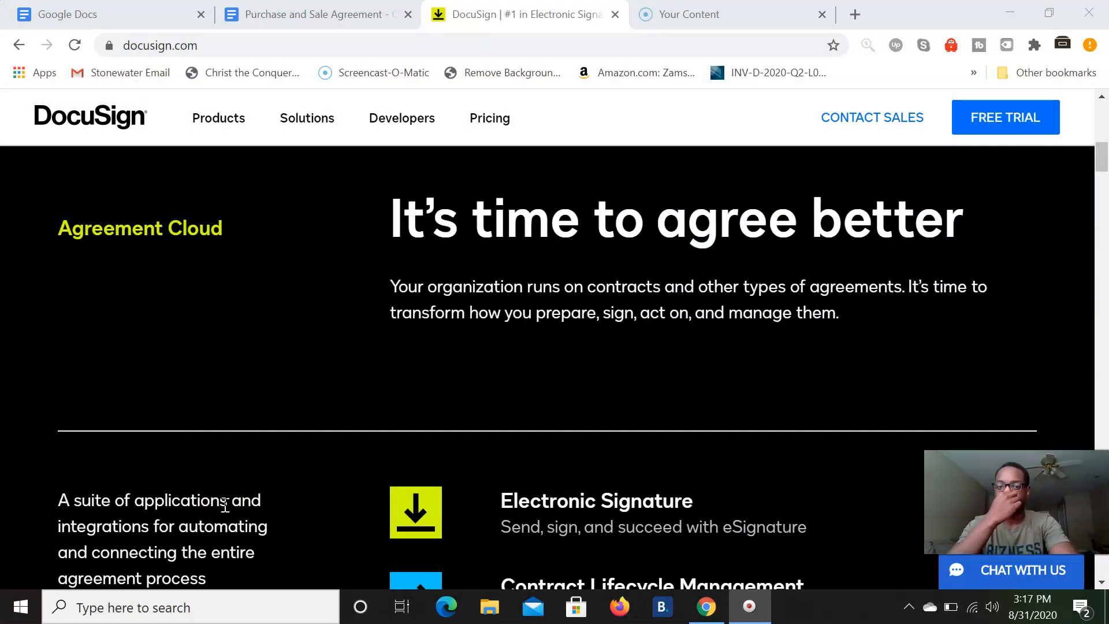
- Return to the top of the DocuSign homepage and open the Pricing dropdown
scroll(292, 372, up, 5)
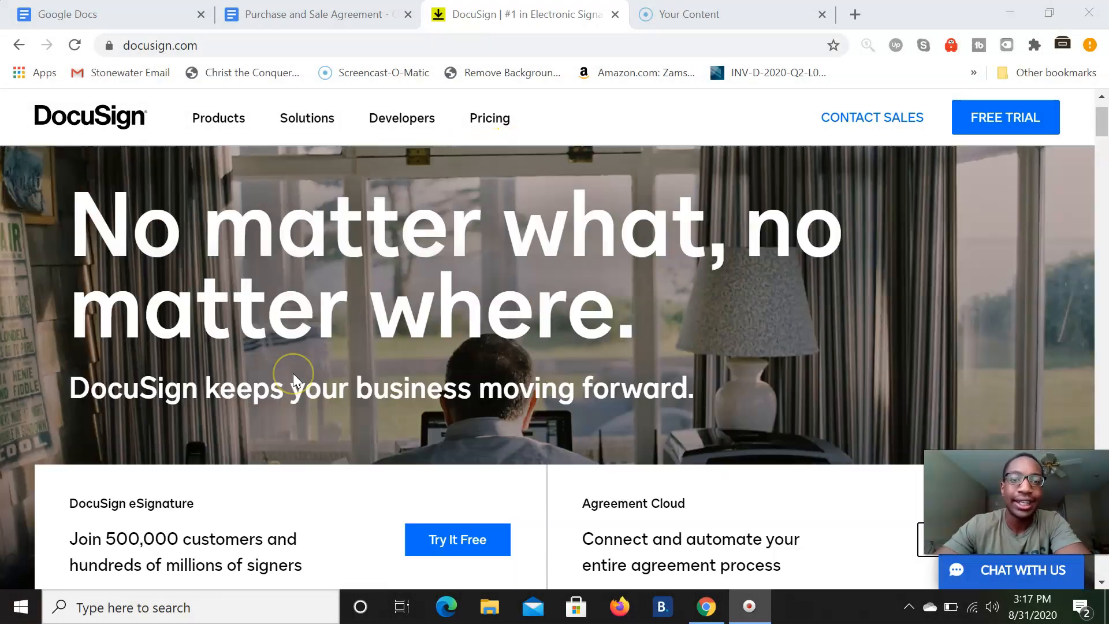
scroll(293, 374, up, 2)
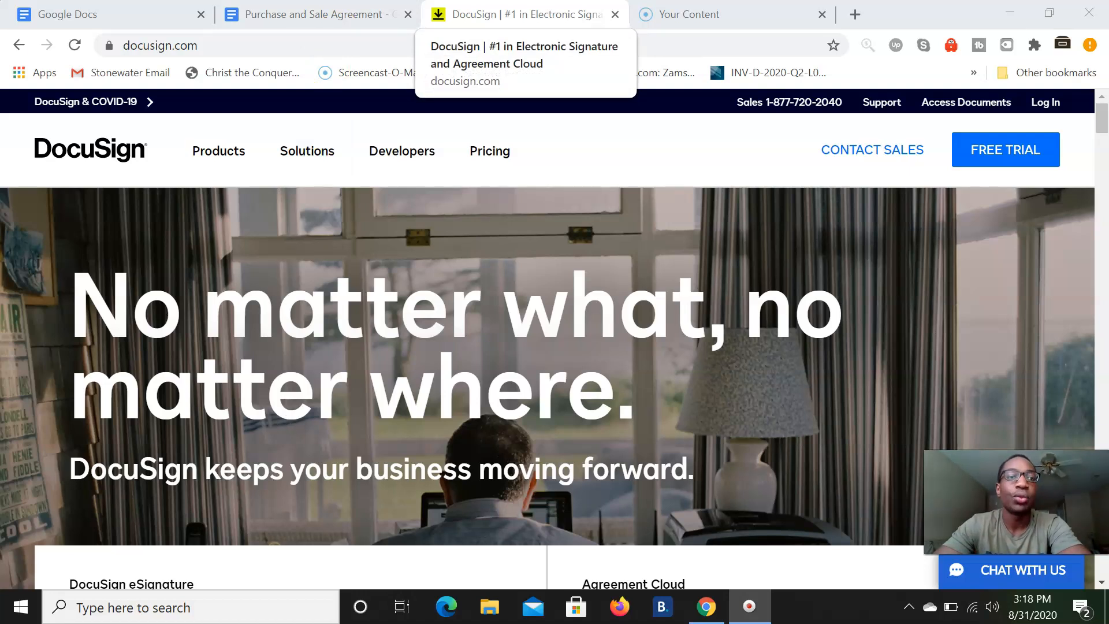
click(479, 155)
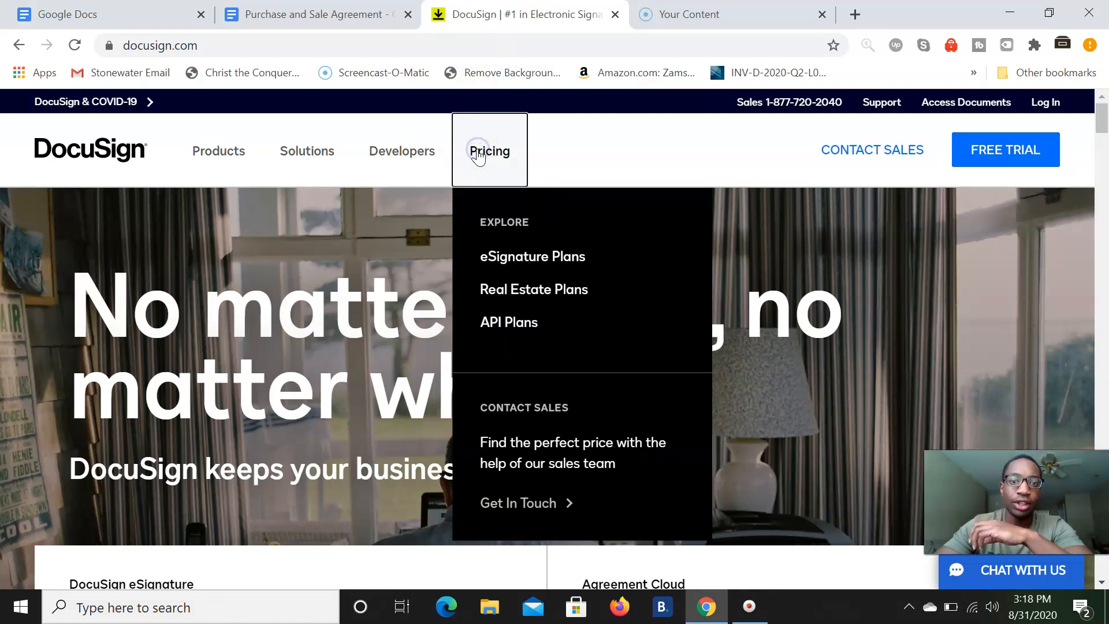
- Open the eSignature Plans page and look over each plan's features
click(509, 245)
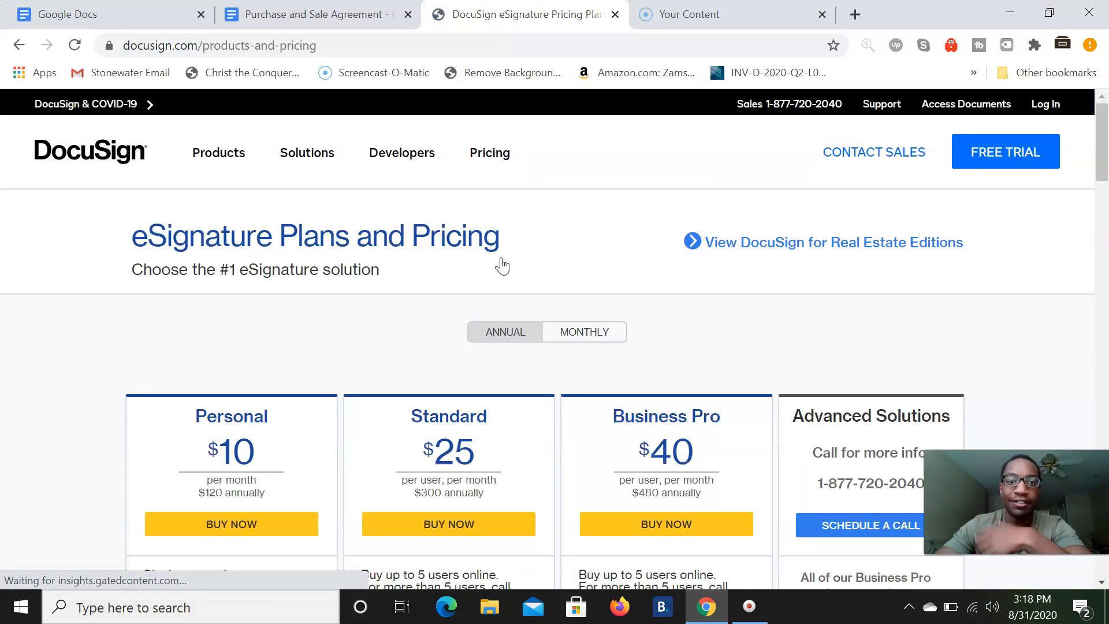
scroll(498, 264, down, 2)
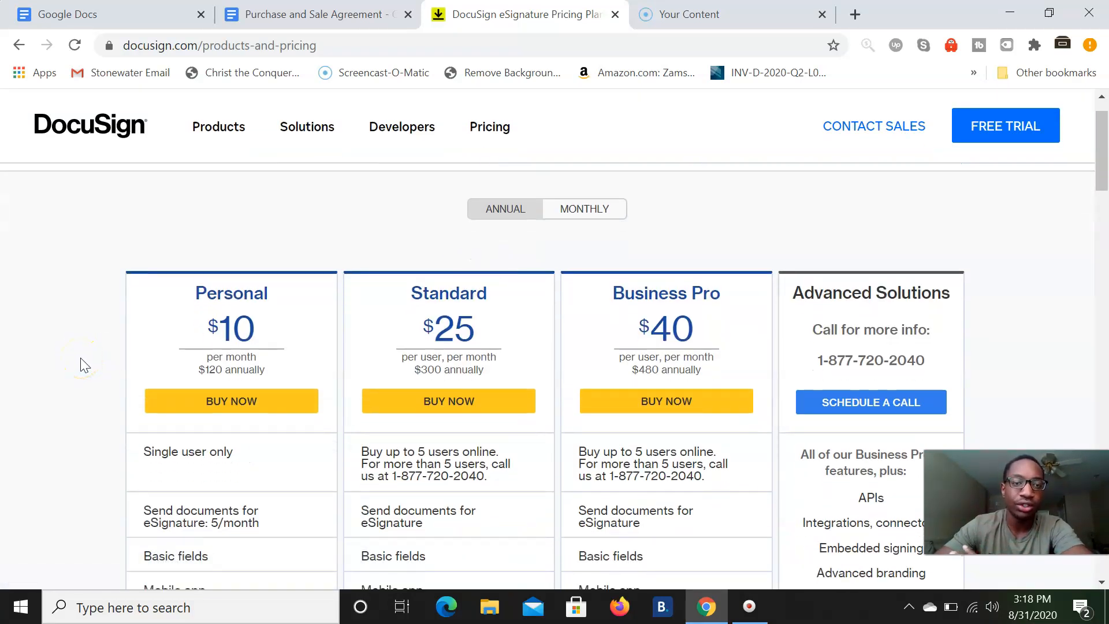
scroll(80, 358, down, 1)
mouse_move(192, 410)
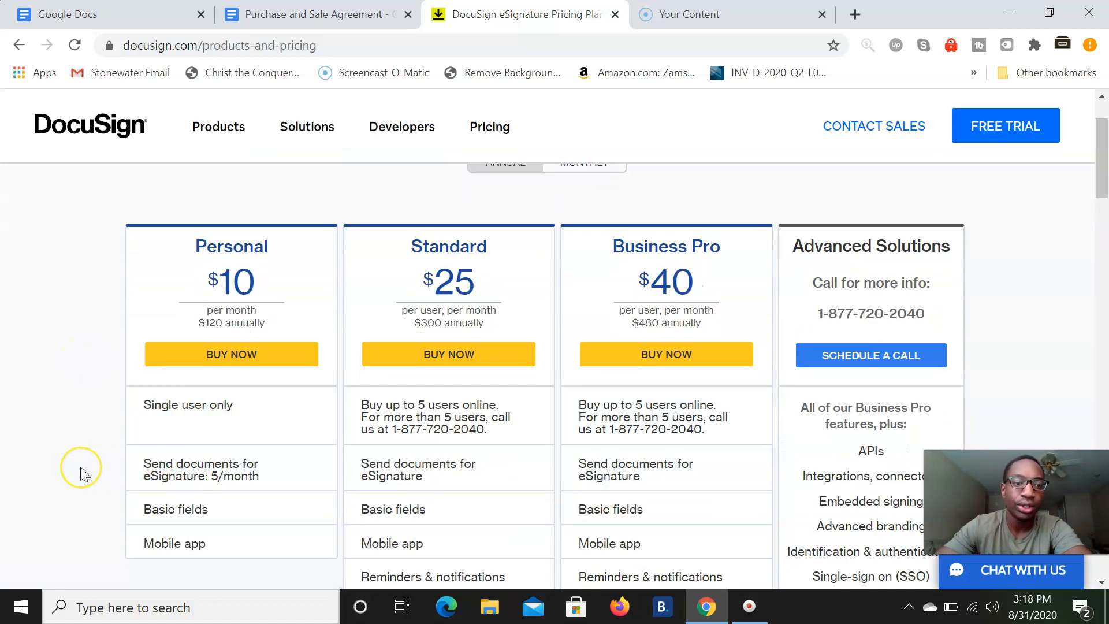
scroll(81, 470, down, 1)
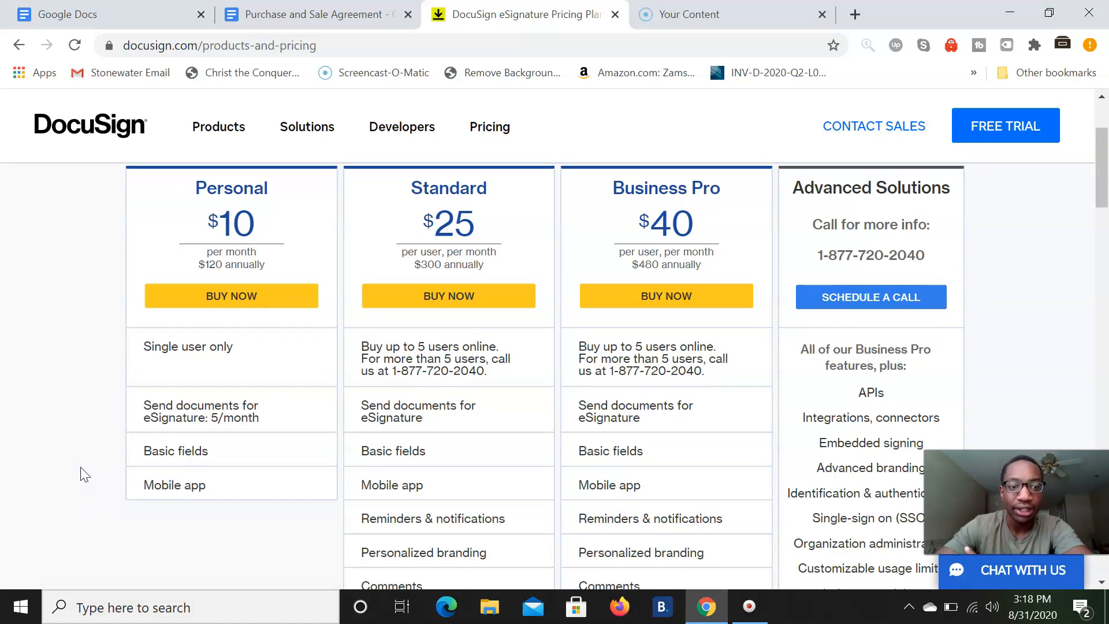
mouse_move(282, 420)
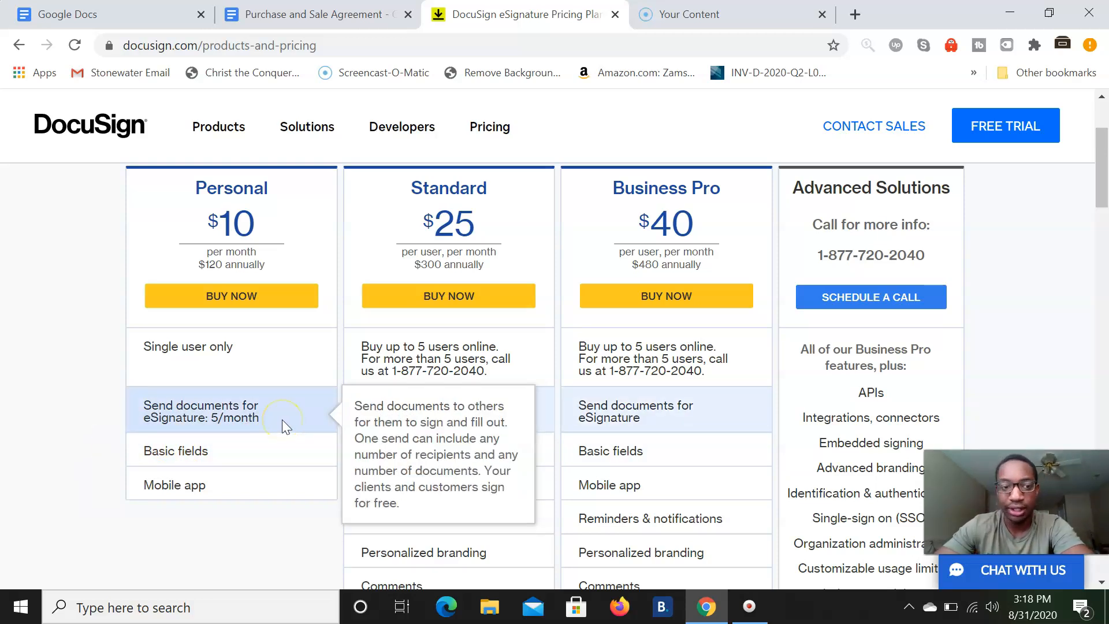
mouse_move(463, 453)
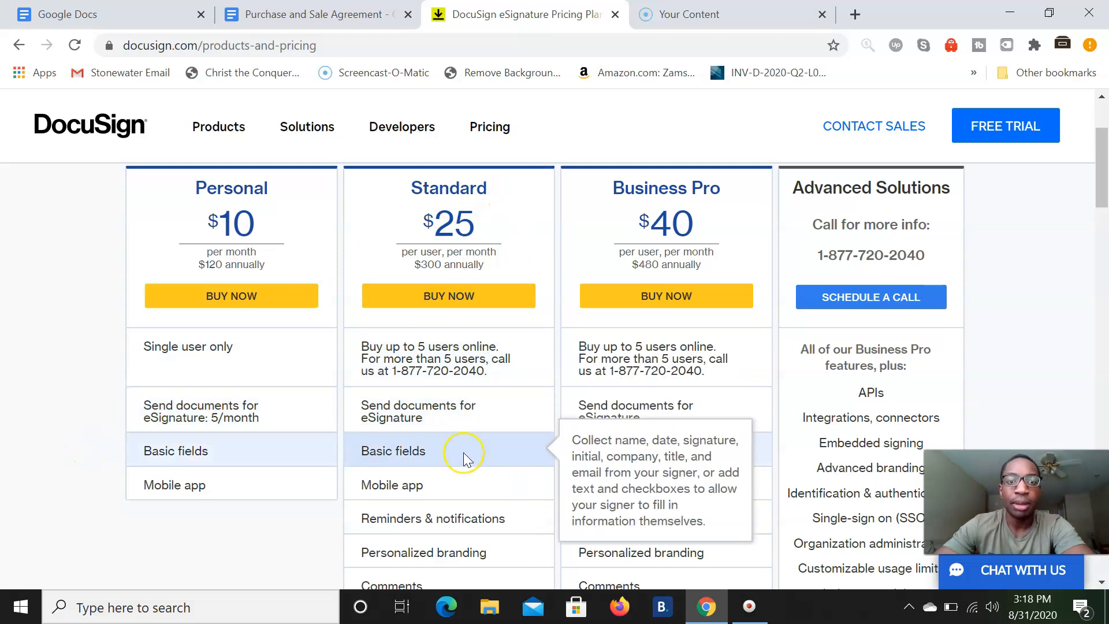
scroll(463, 452, down, 1)
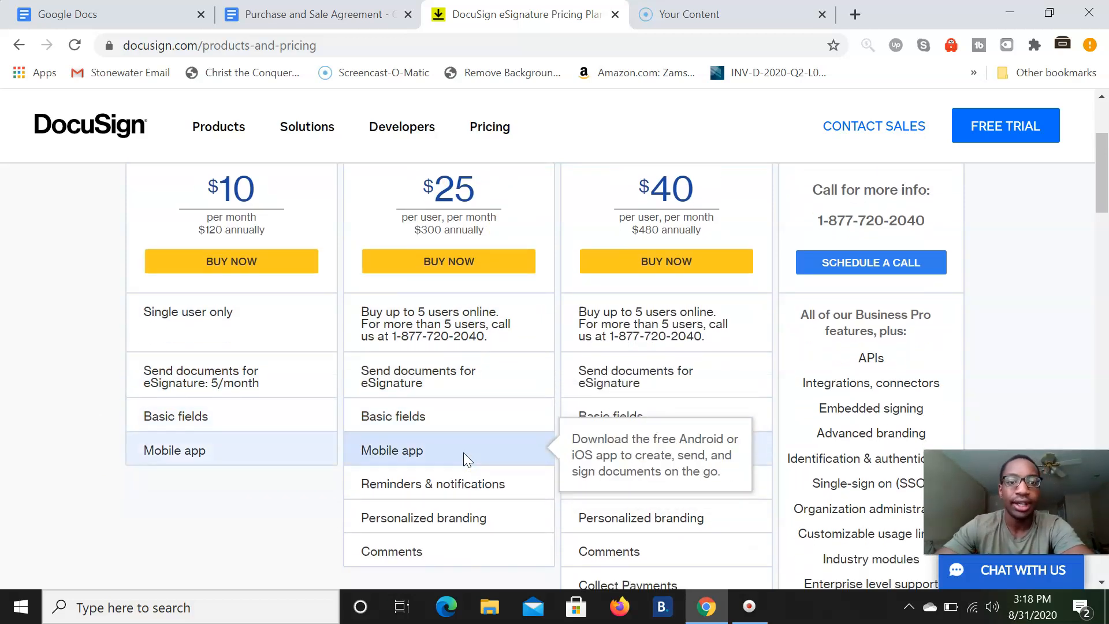
scroll(463, 453, down, 1)
scroll(463, 453, up, 1)
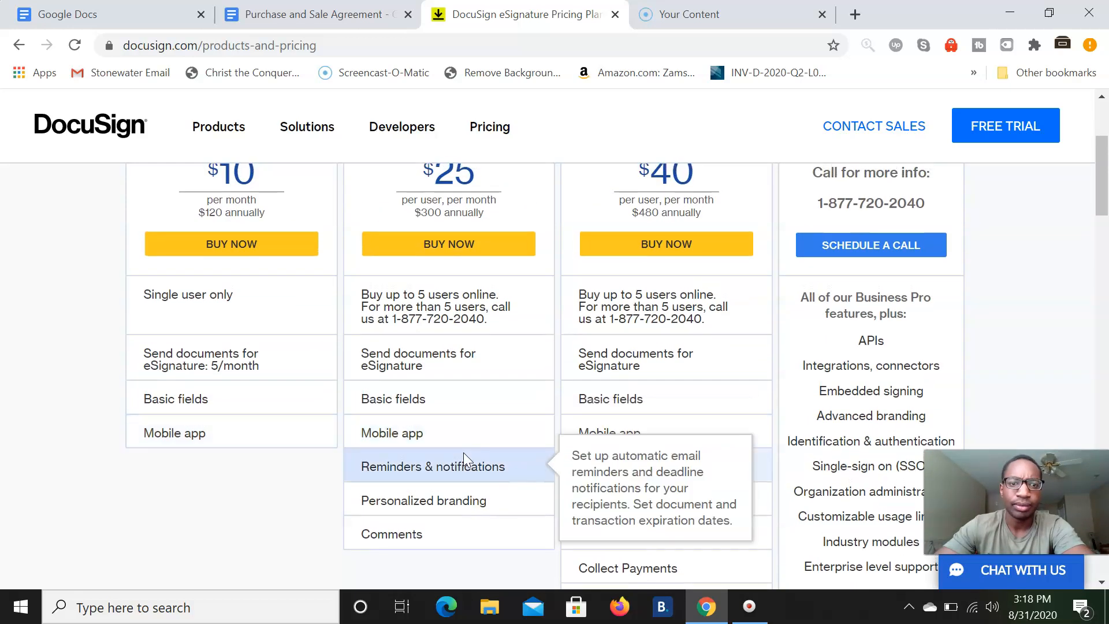
mouse_move(542, 347)
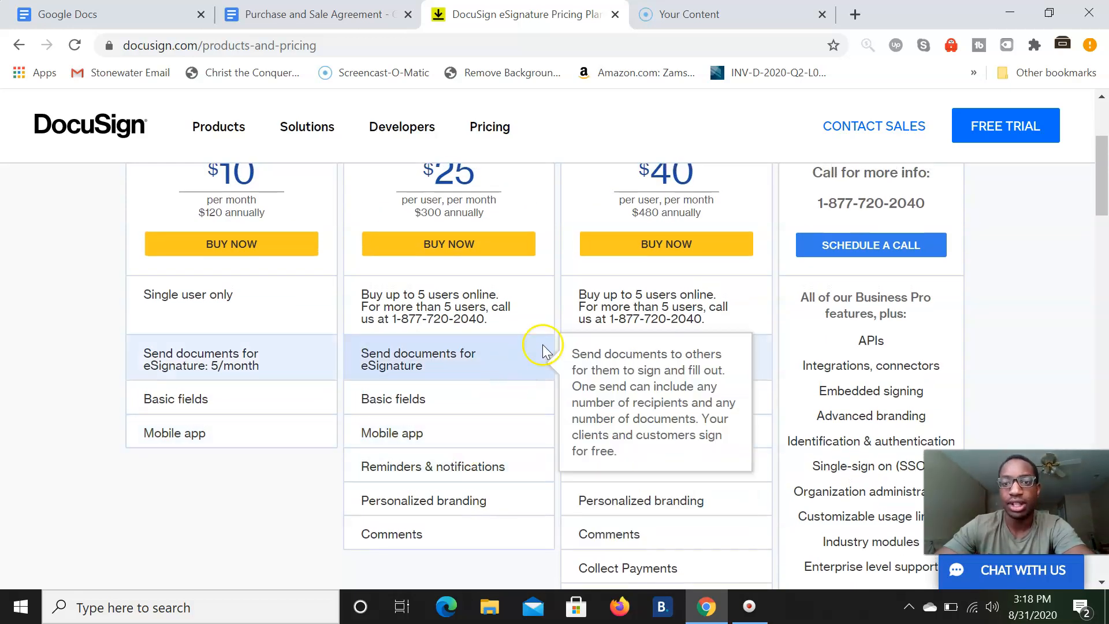
scroll(477, 394, up, 4)
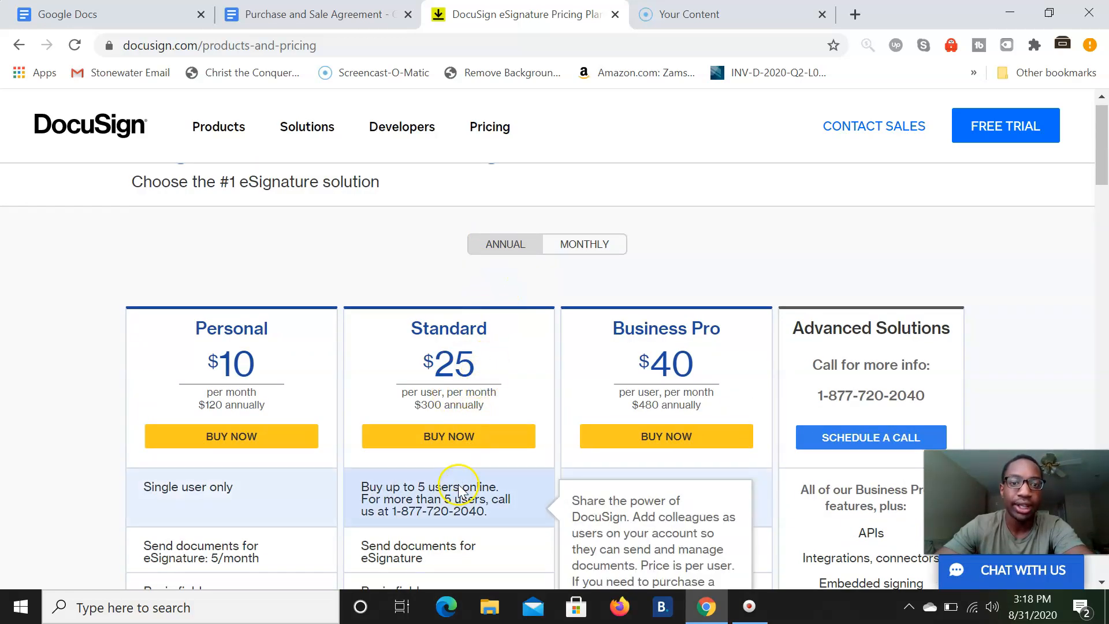
scroll(491, 485, down, 2)
scroll(514, 252, up, 4)
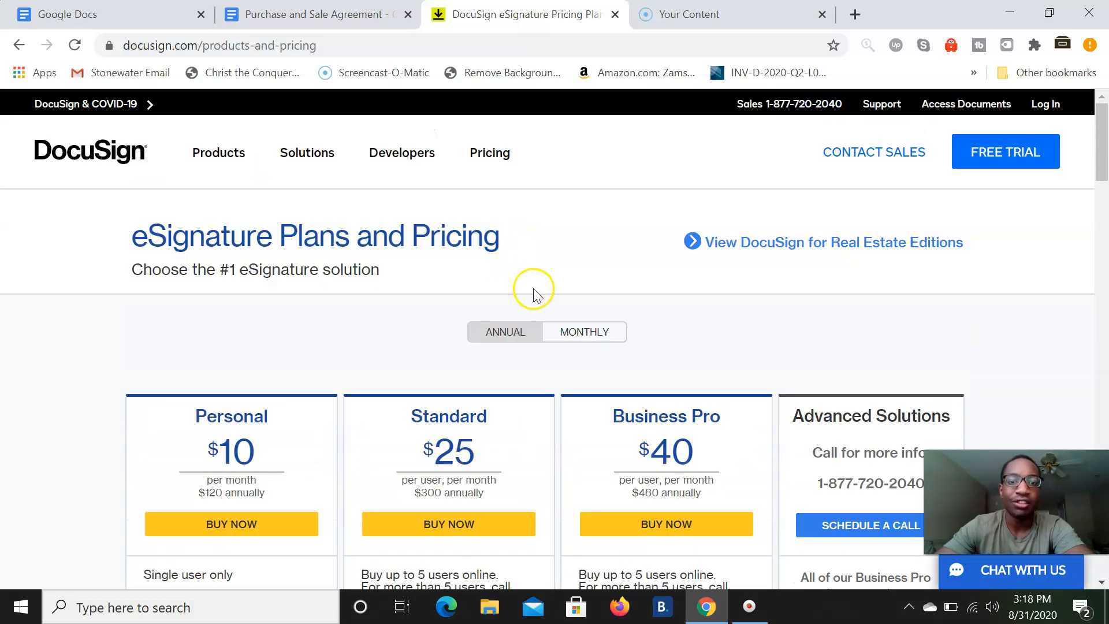
- Switch the plans to monthly billing ($15, $40, $60), then log in to DocuSign
click(566, 332)
scroll(514, 456, down, 4)
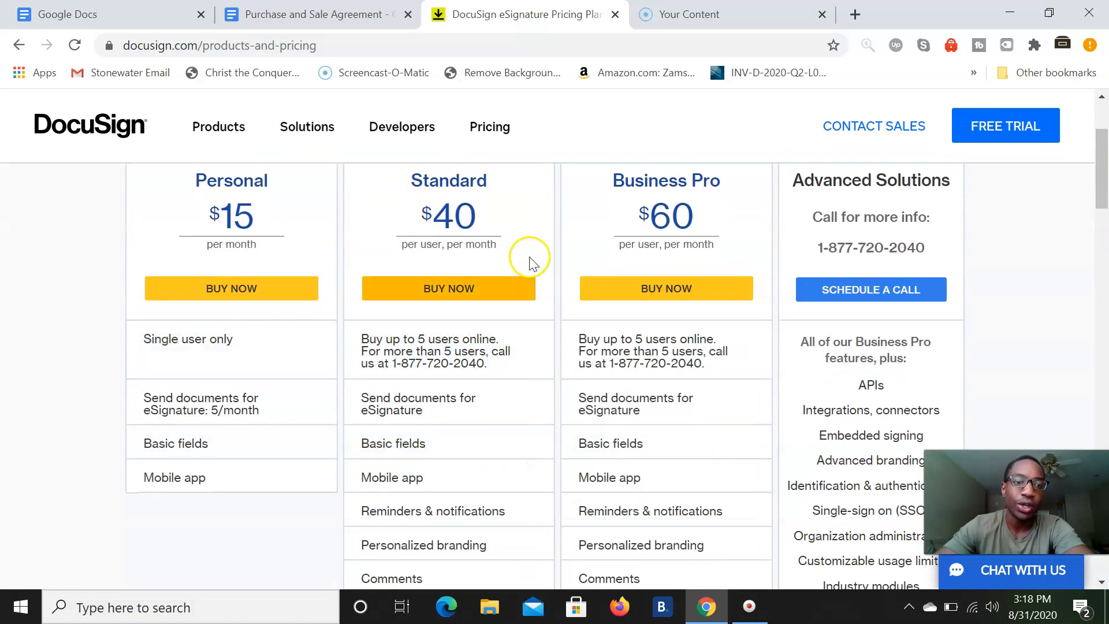
scroll(462, 462, up, 4)
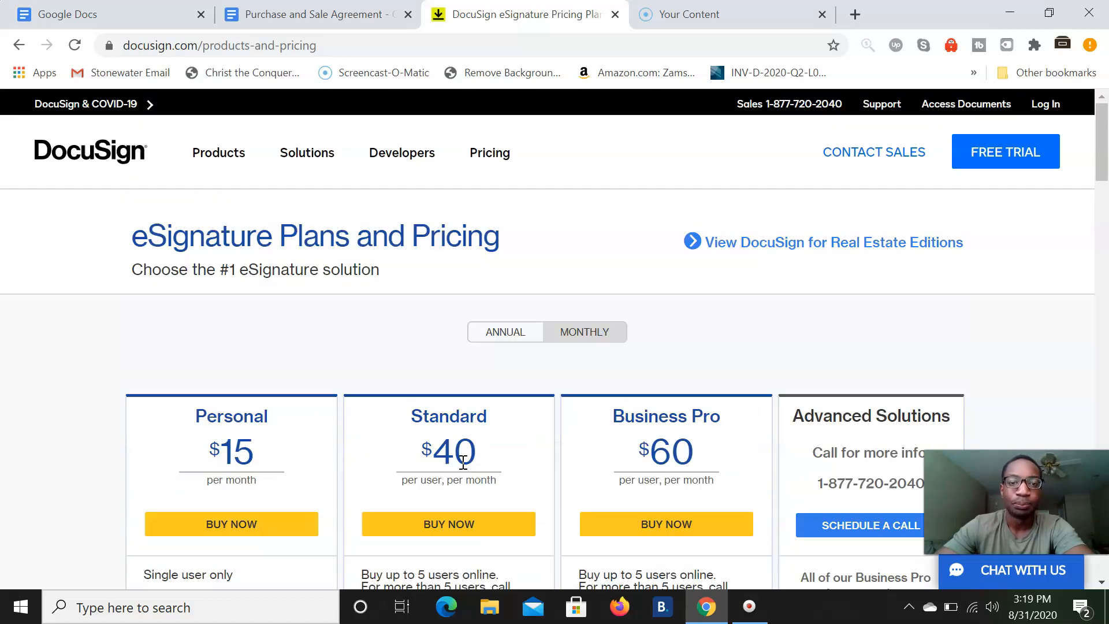
click(507, 340)
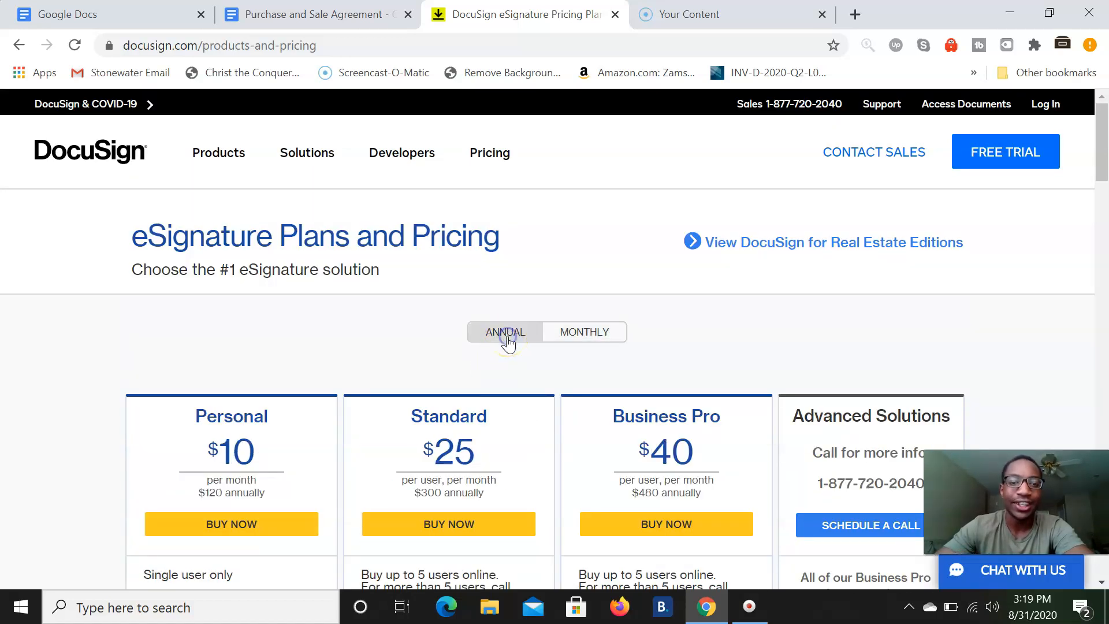
click(492, 450)
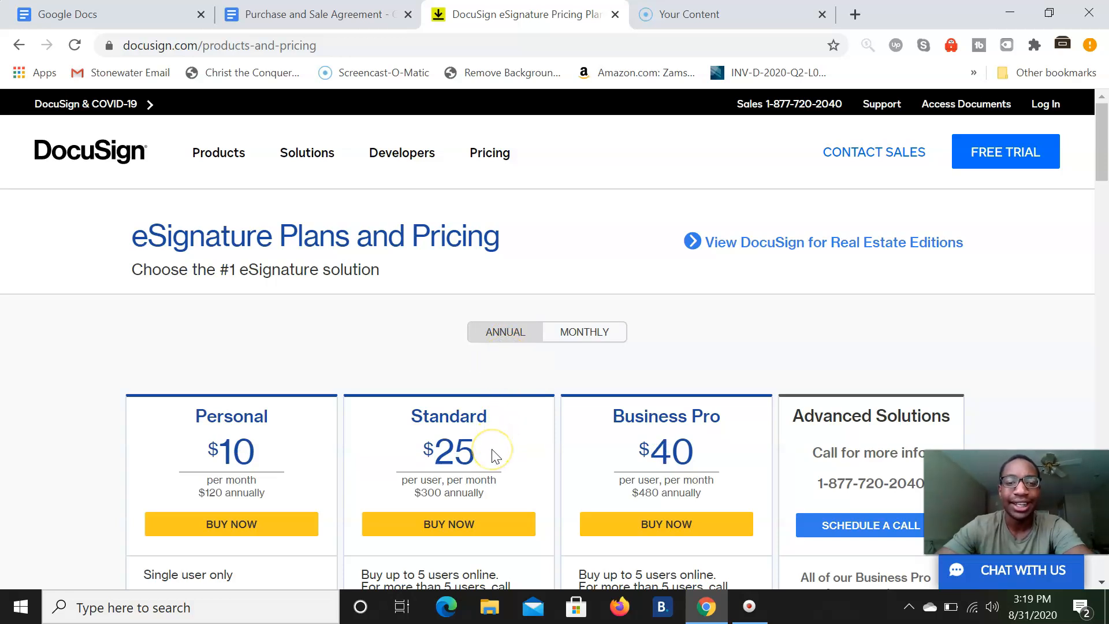
click(506, 424)
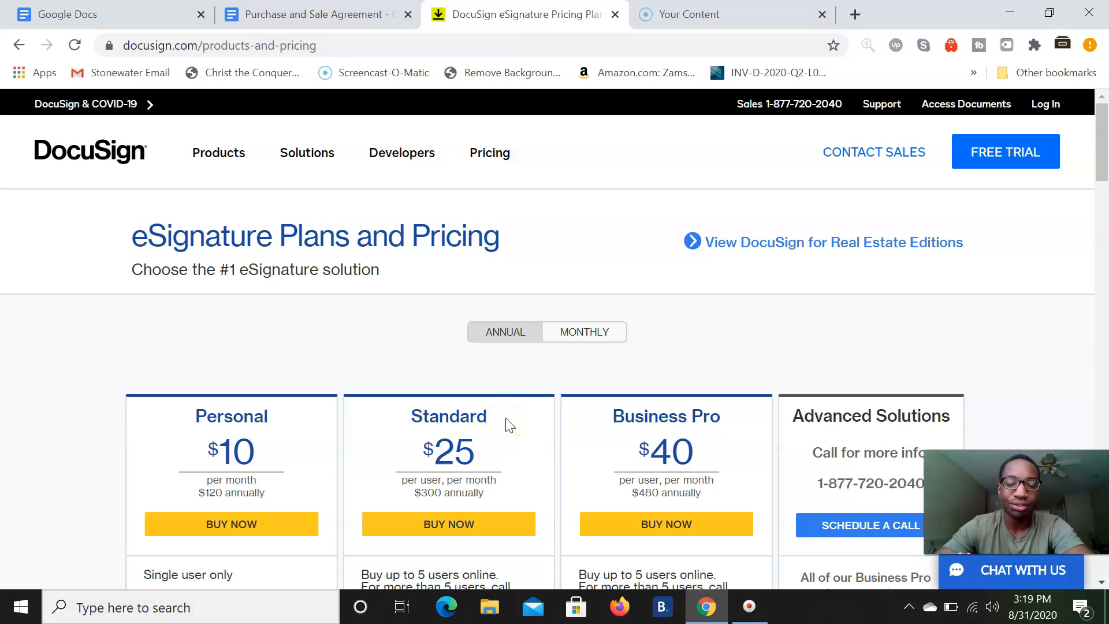
click(607, 330)
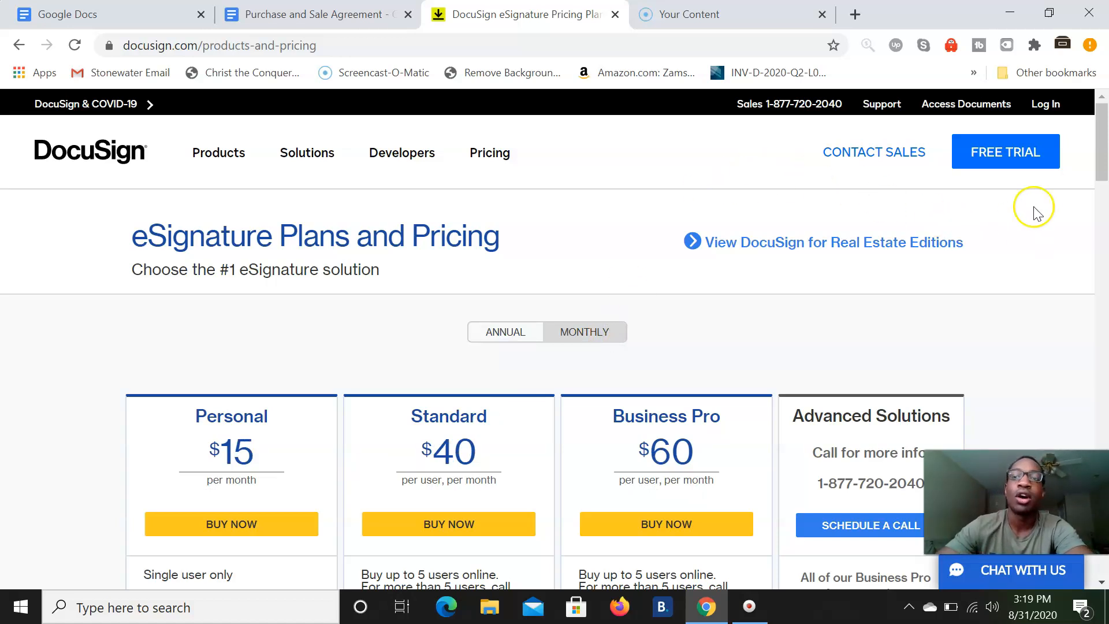
click(1053, 114)
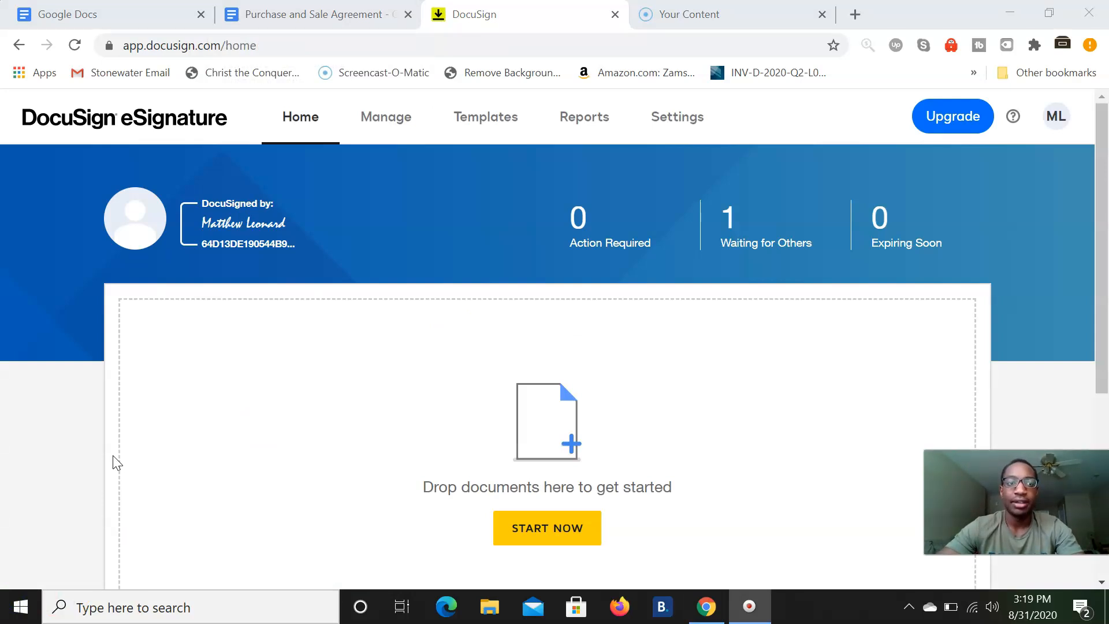
- Scroll the eSignature home to view the document drop area and Upgrade to Send More cards
scroll(113, 458, down, 4)
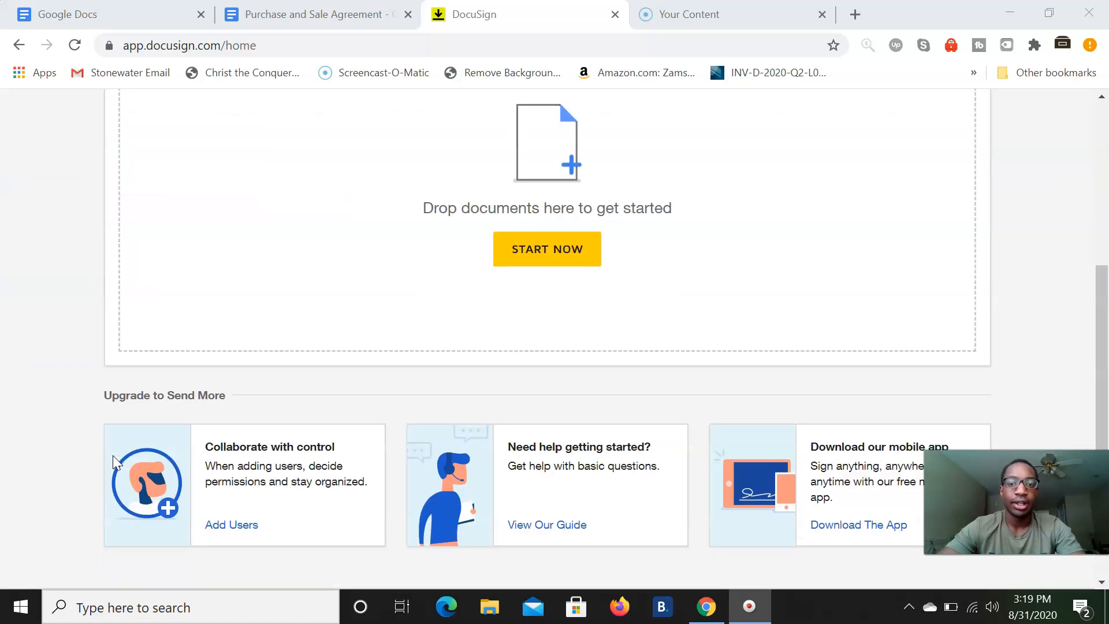
scroll(114, 457, up, 4)
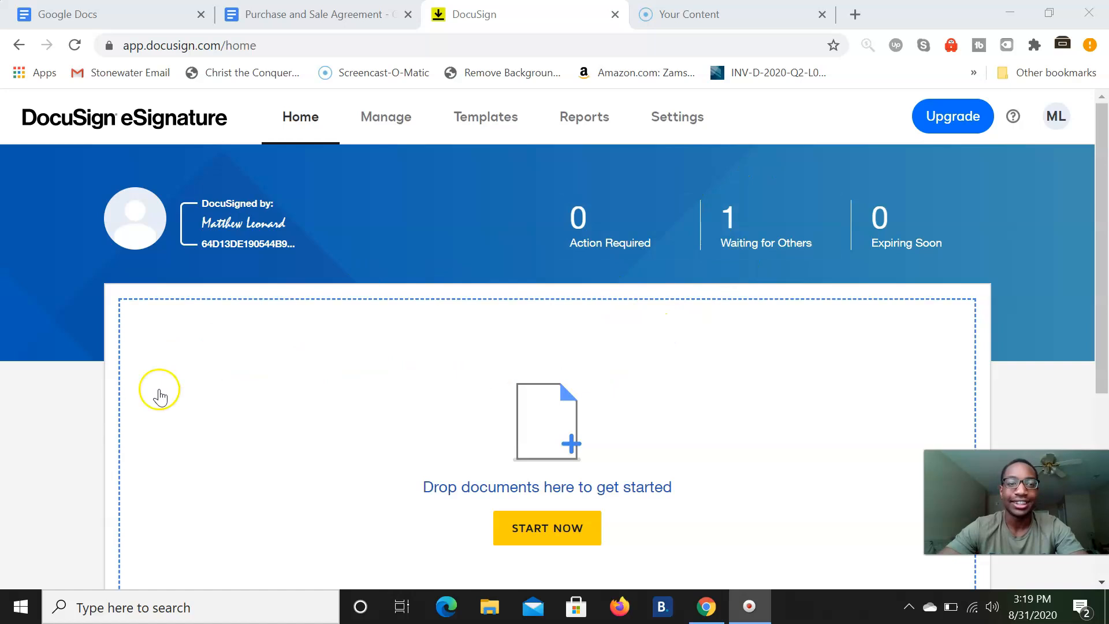
scroll(548, 338, down, 1)
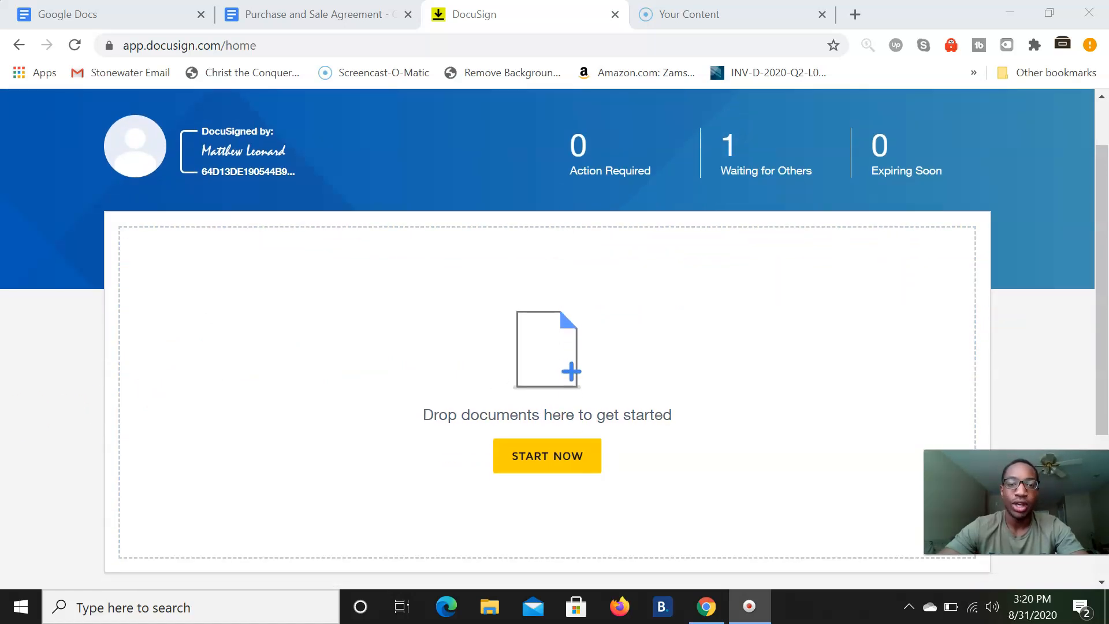
scroll(548, 338, up, 1)
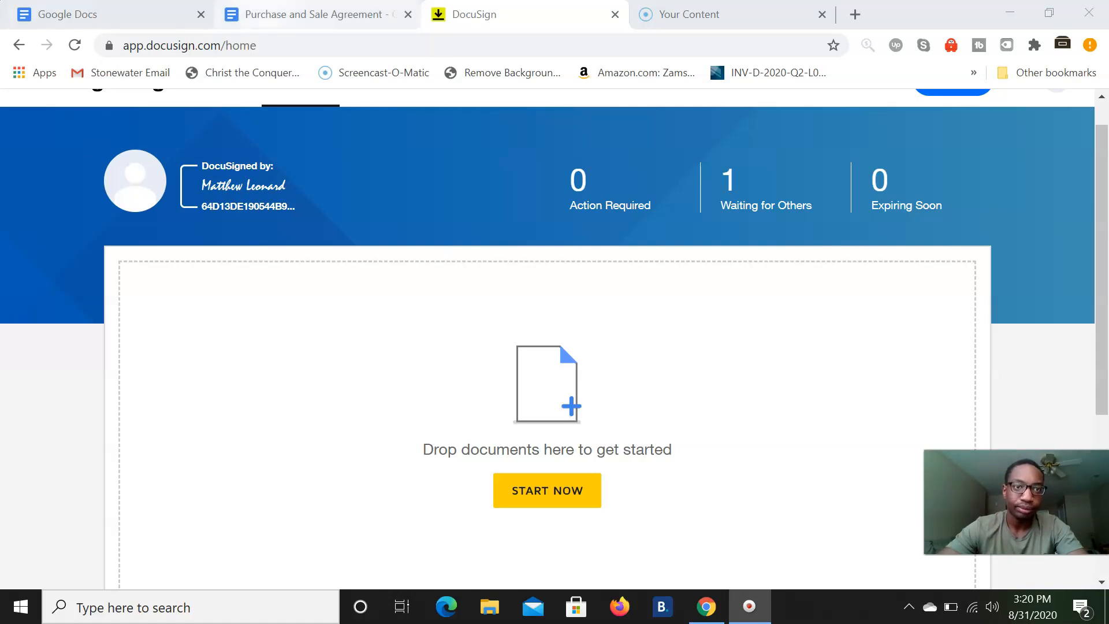
- In the agreement, enter the date 08/23/2020 and the seller's and buyer's names
click(306, 13)
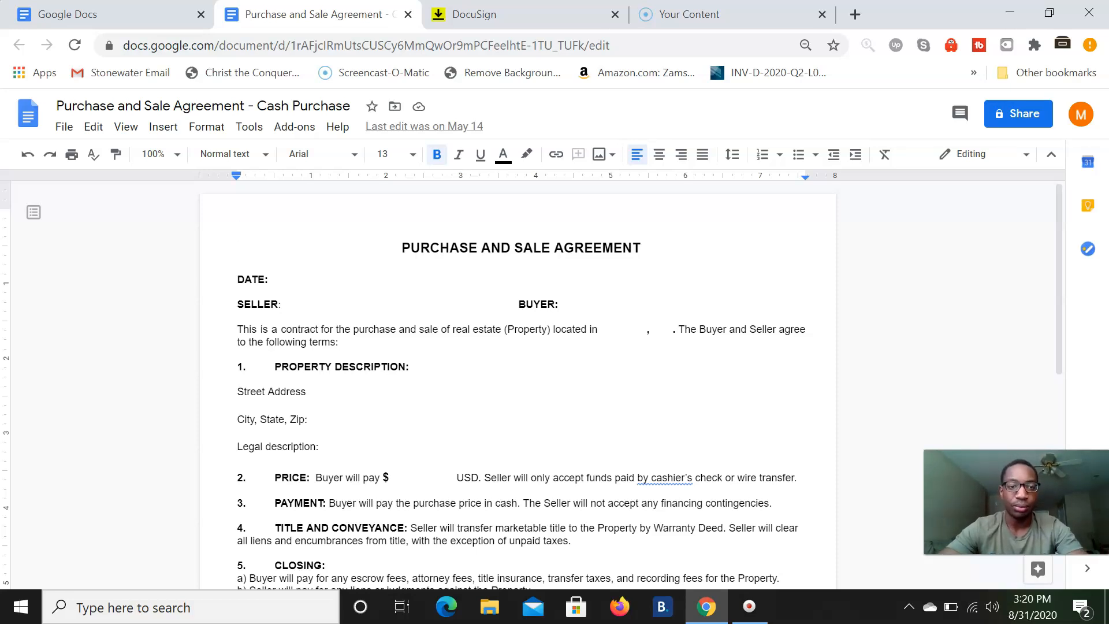
scroll(304, 363, down, 1)
scroll(302, 358, up, 1)
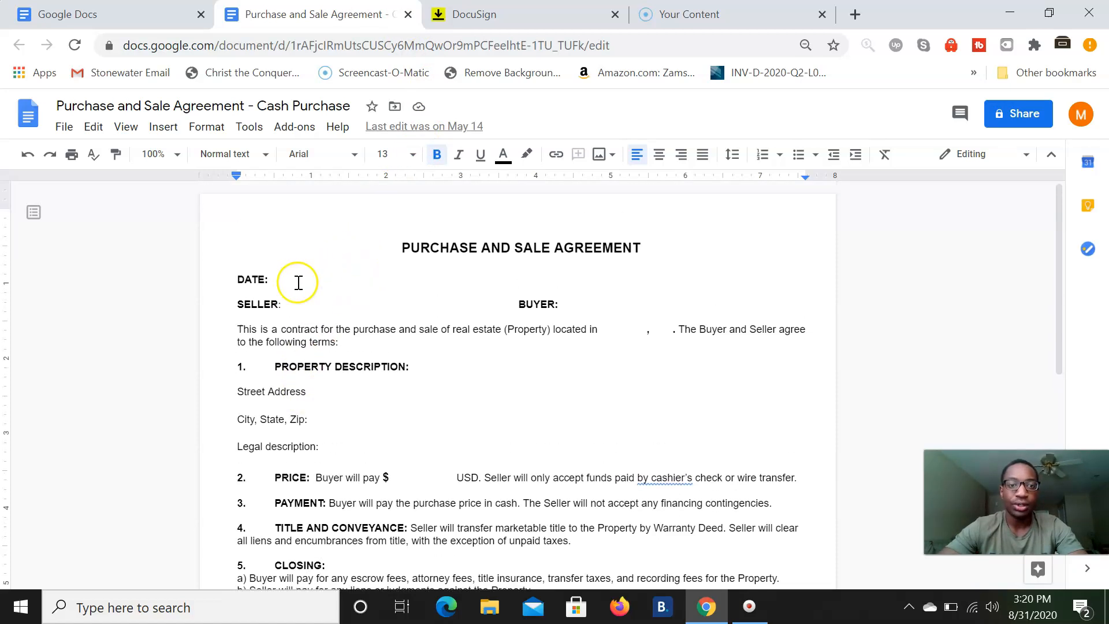
click(279, 283)
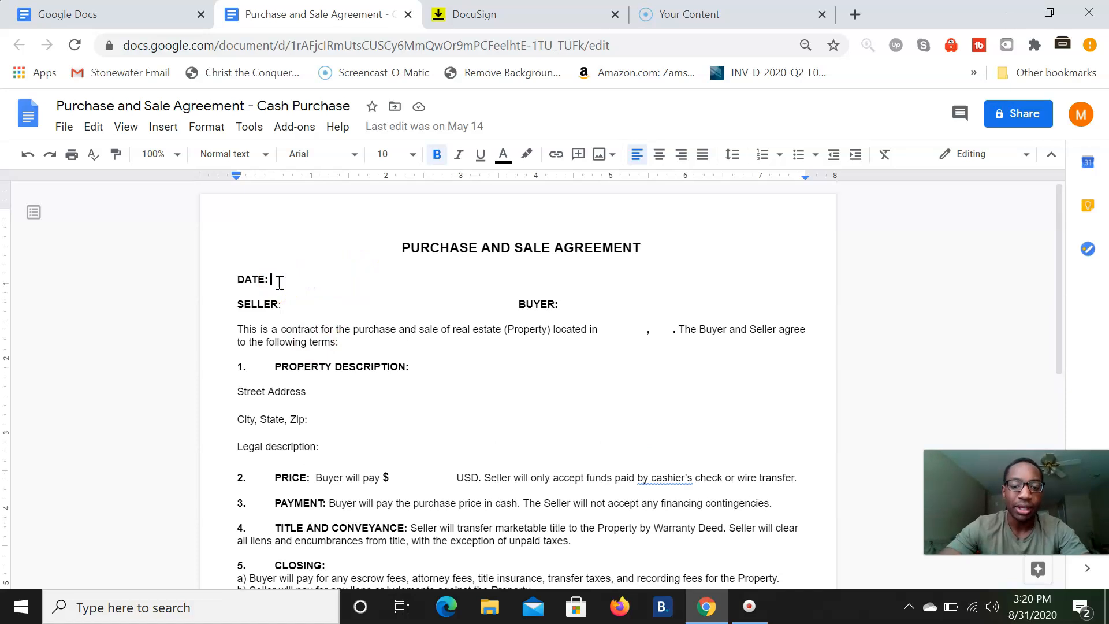
text(08)
text(/23)
text(/202)
text(0)
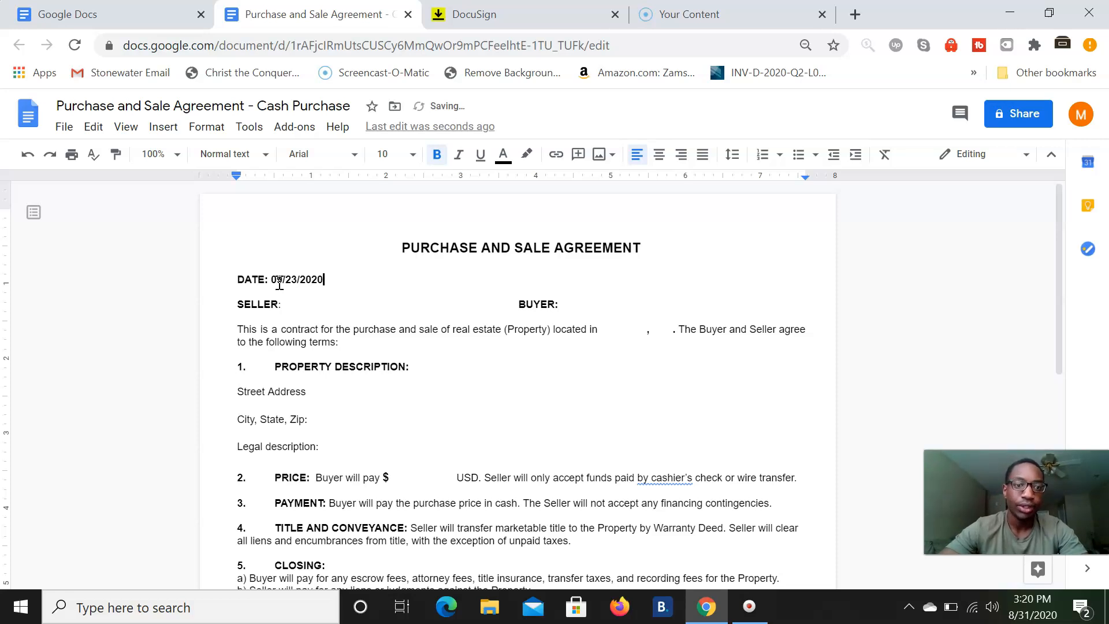
click(299, 304)
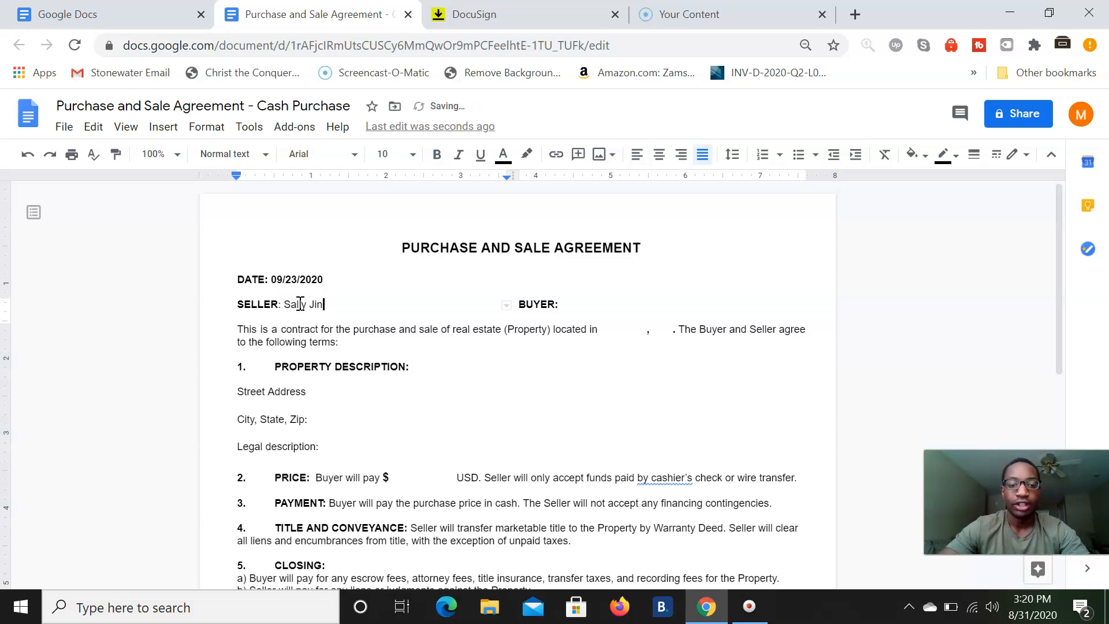
click(566, 305)
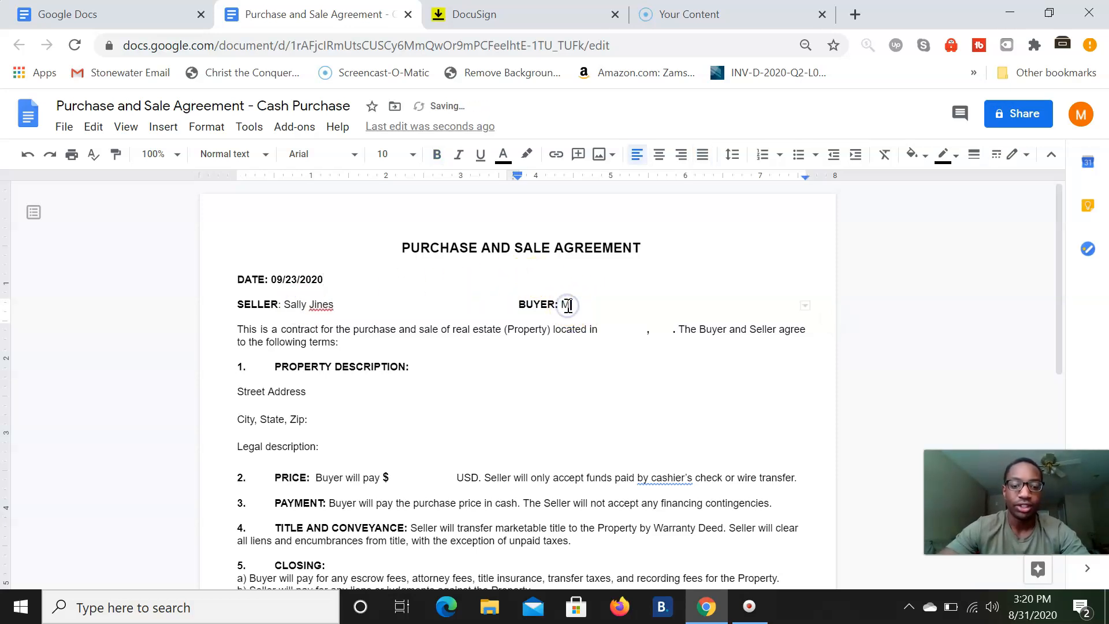
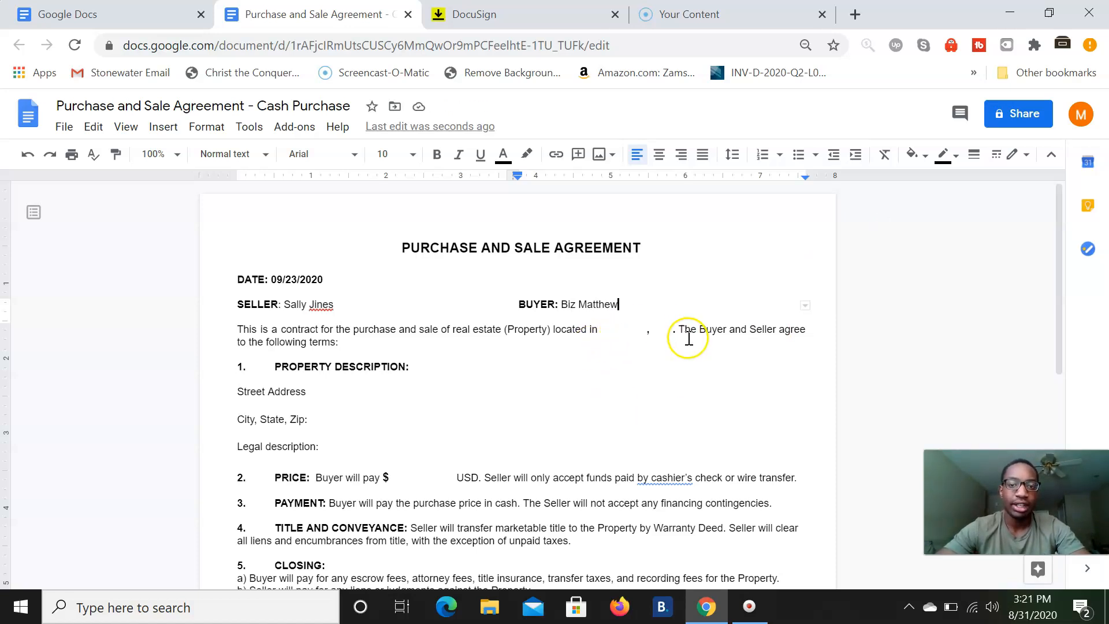
- Enter the purchase price 150,000 after the $ and delete the extra spaces after it
scroll(514, 335, down, 1)
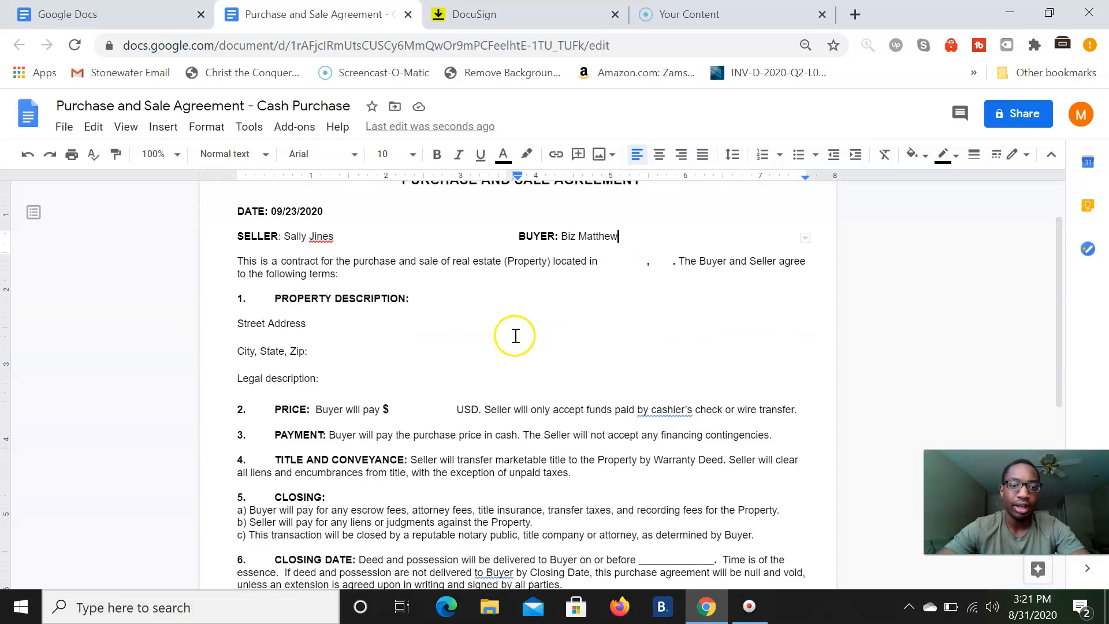
click(321, 326)
click(392, 403)
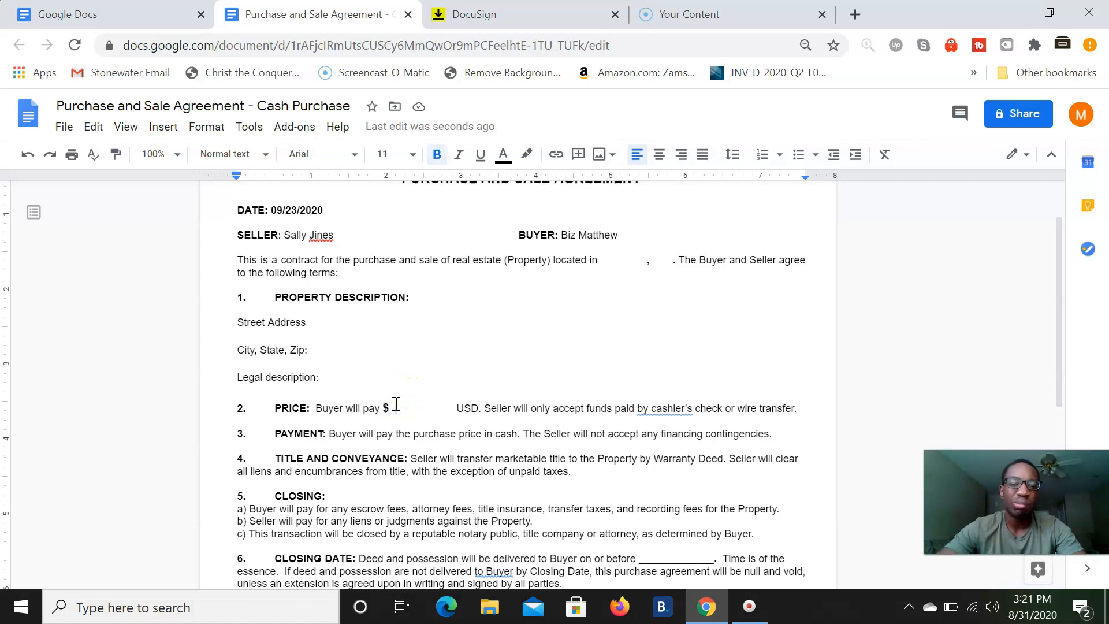
text(150)
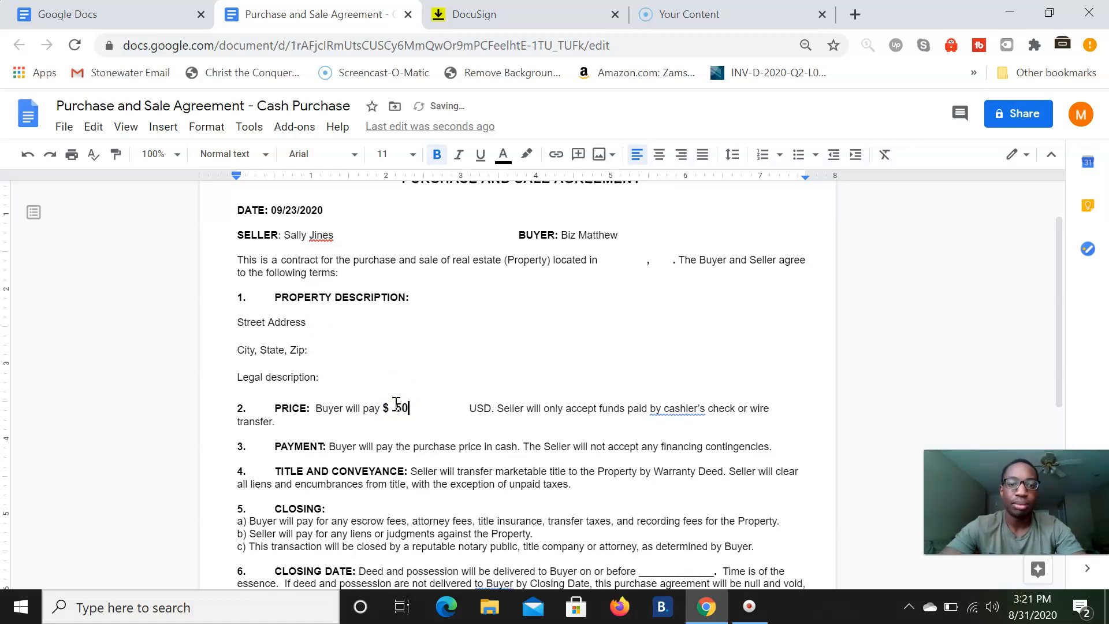
text(,000)
key(Delete)
key(Delete)
key(Delete)
key(Delete)
key(Delete)
key(Delete)
key(Delete)
key(Delete)
key(Delete)
key(Delete)
key(Delete)
key(Delete)
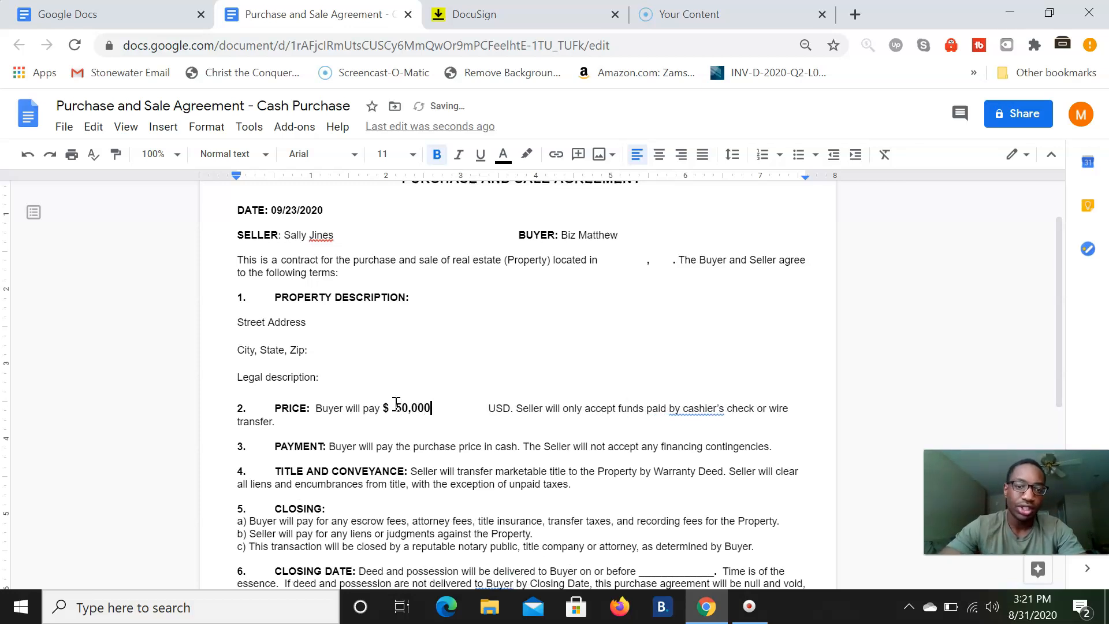
key(Delete)
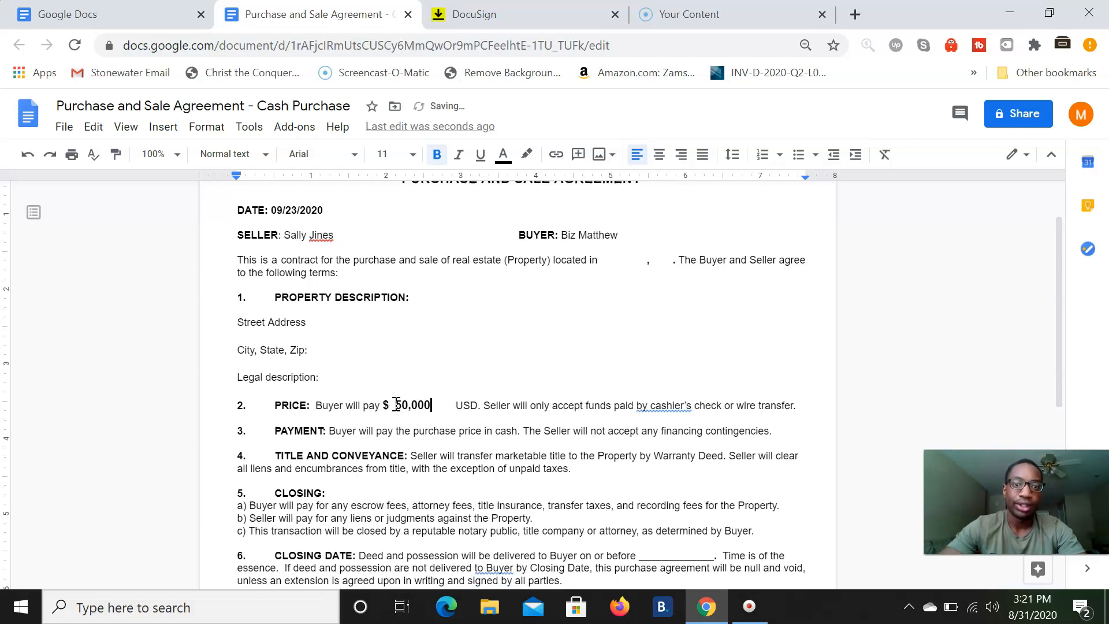
click(360, 412)
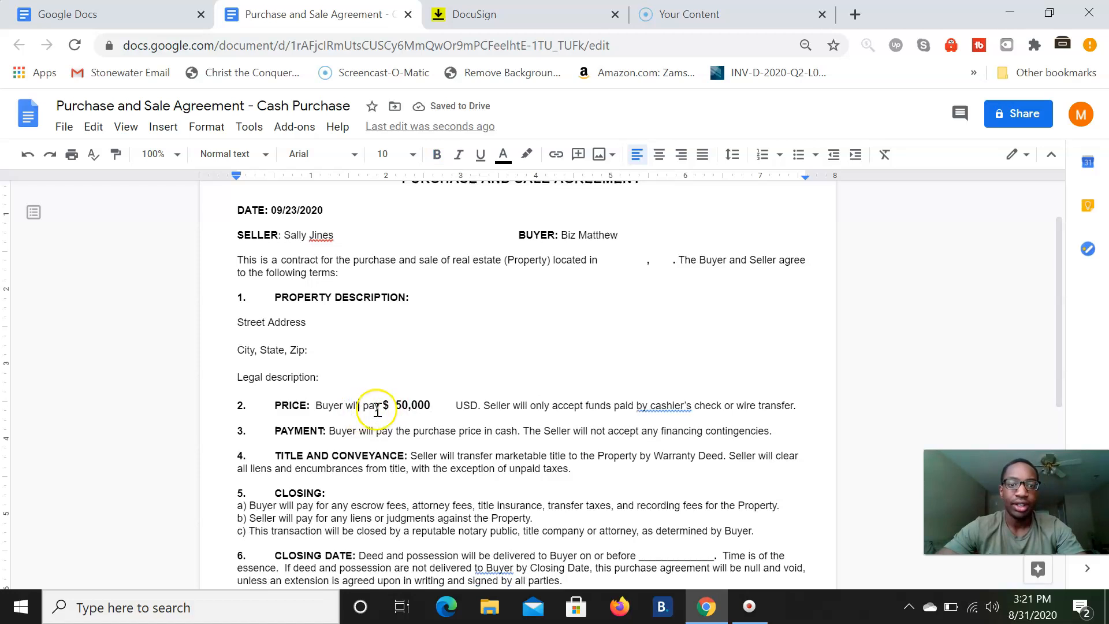
click(423, 404)
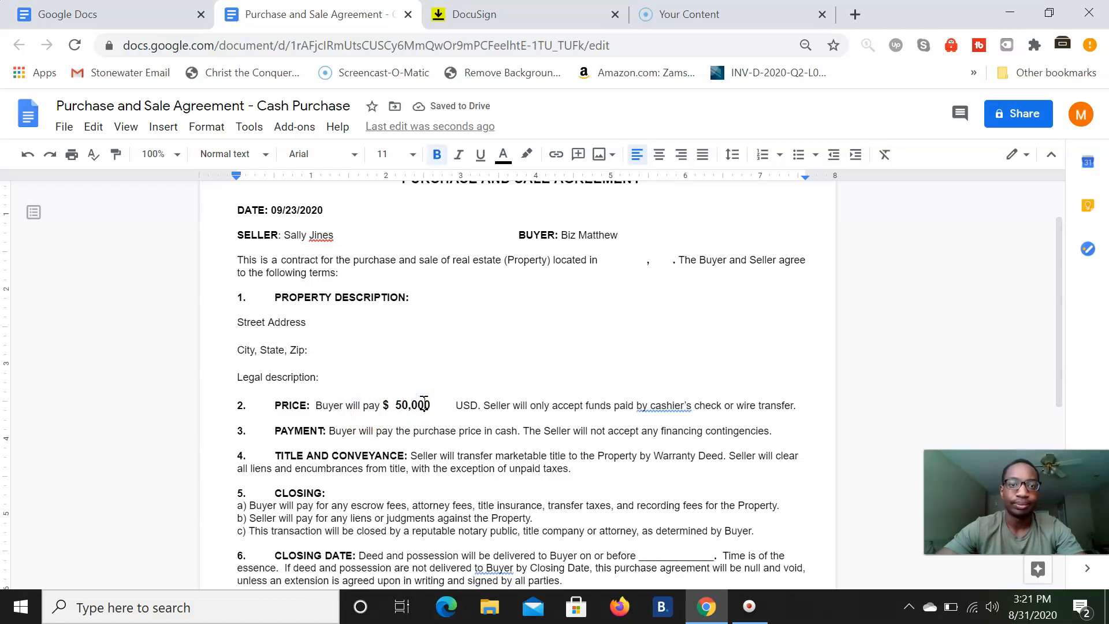
scroll(424, 404, down, 4)
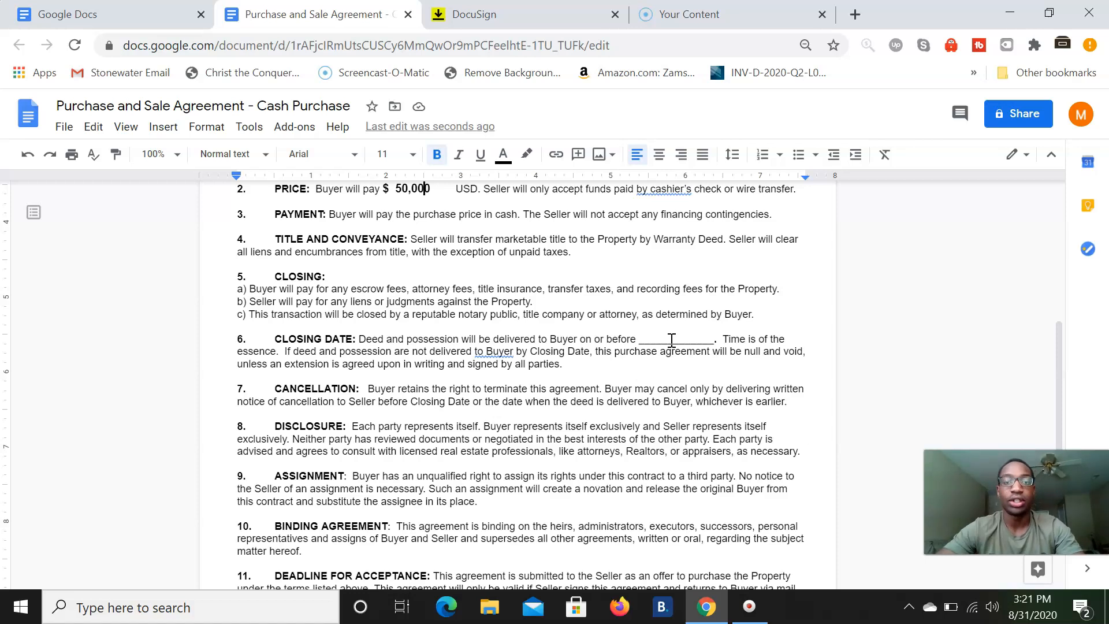
scroll(671, 340, down, 3)
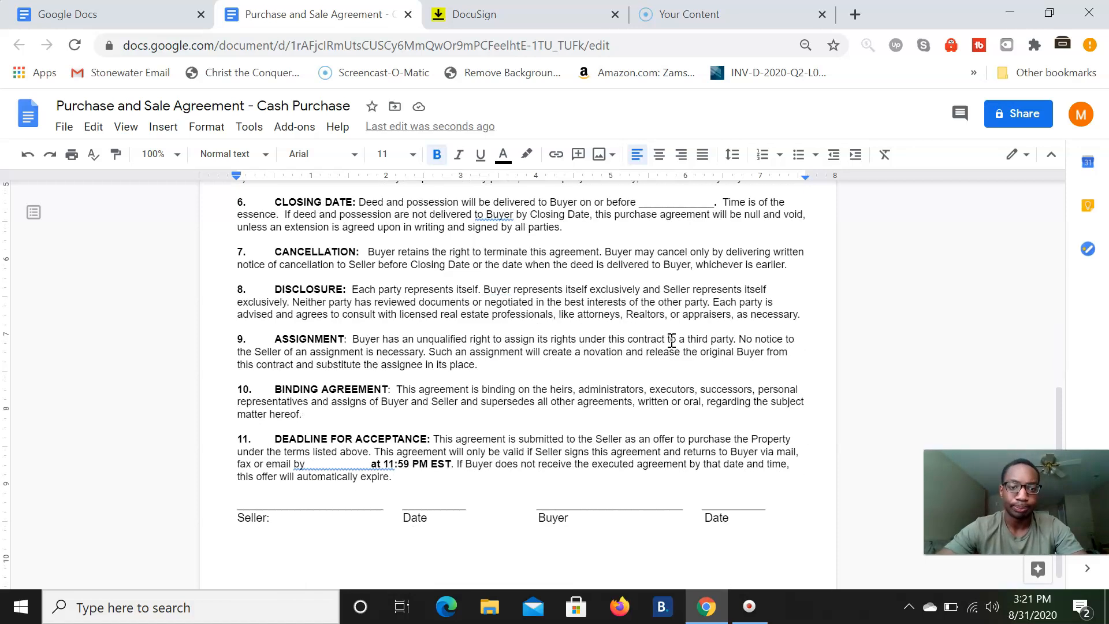
click(353, 448)
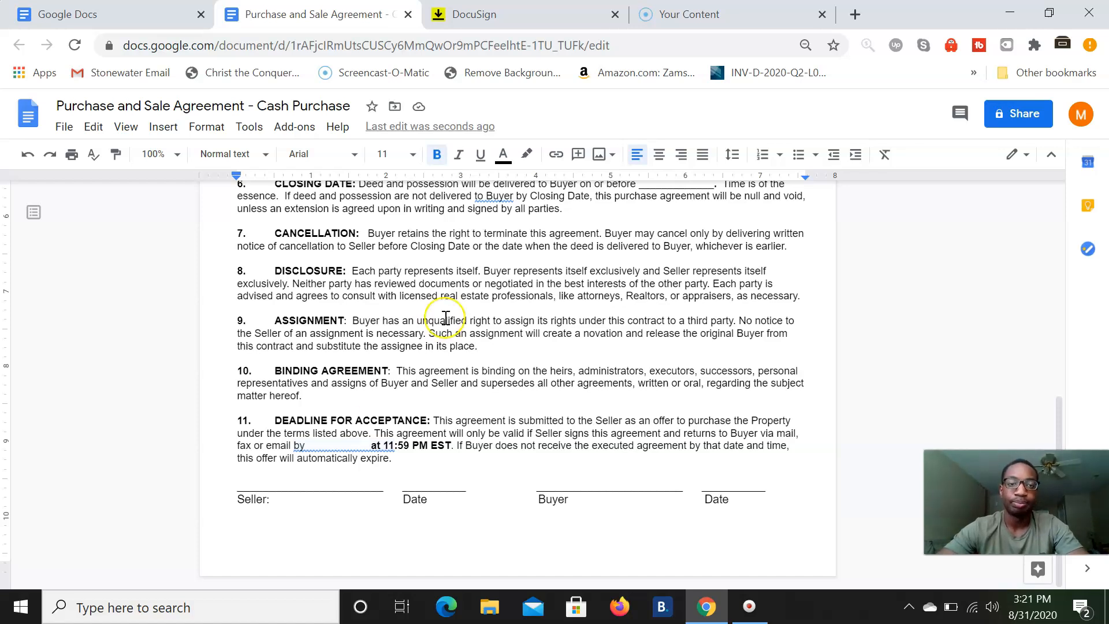
scroll(445, 318, up, 10)
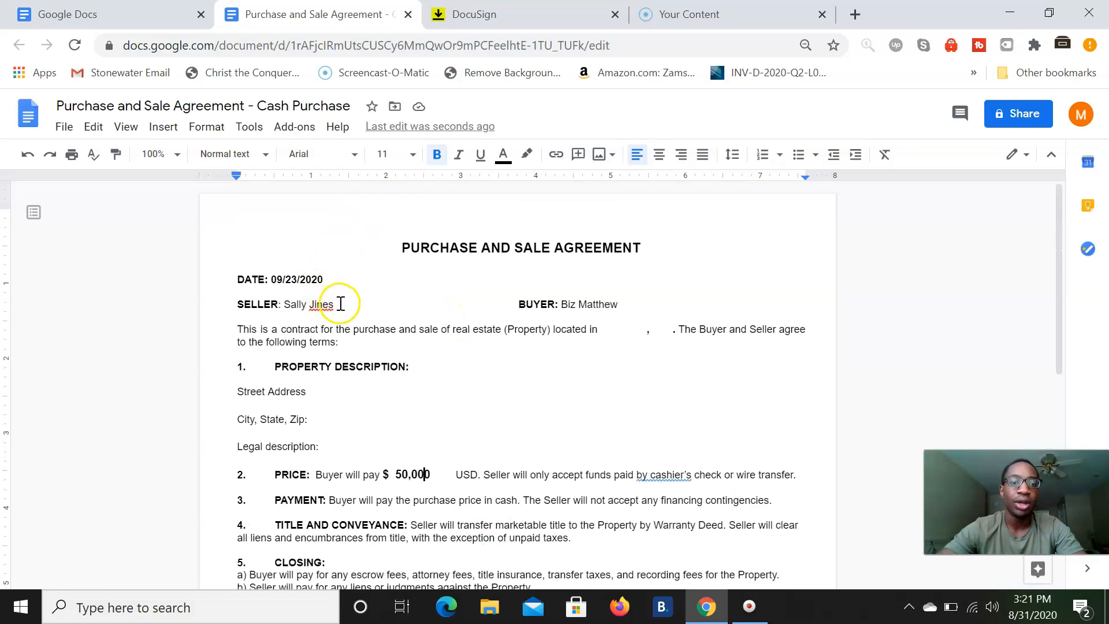
- Download the agreement as a PDF Document (.pdf) and return to the DocuSign tab
click(64, 127)
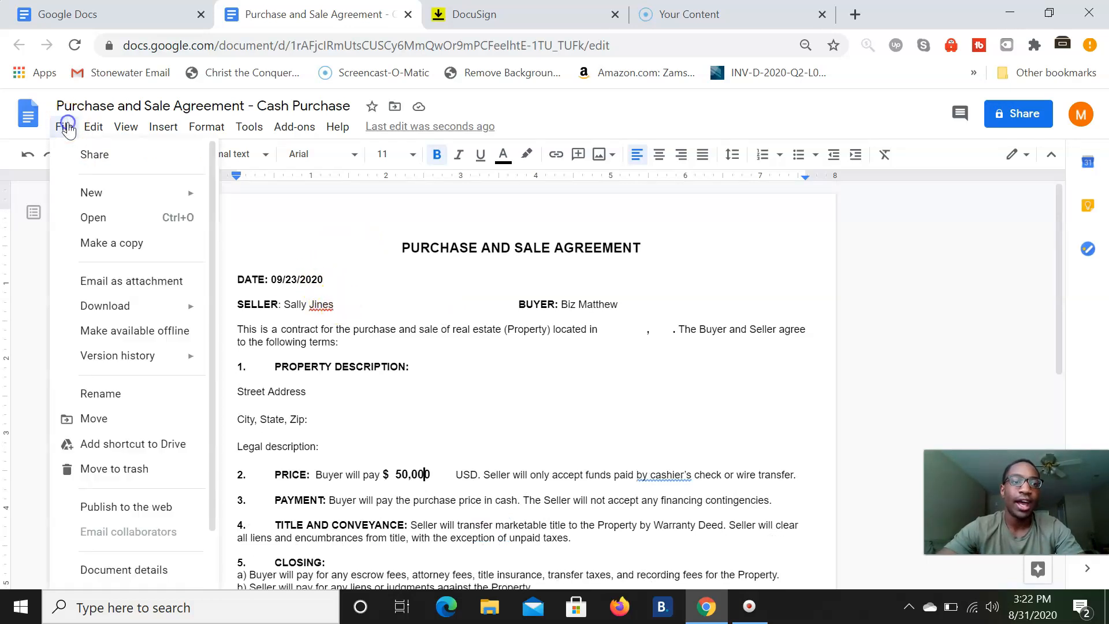
mouse_move(124, 303)
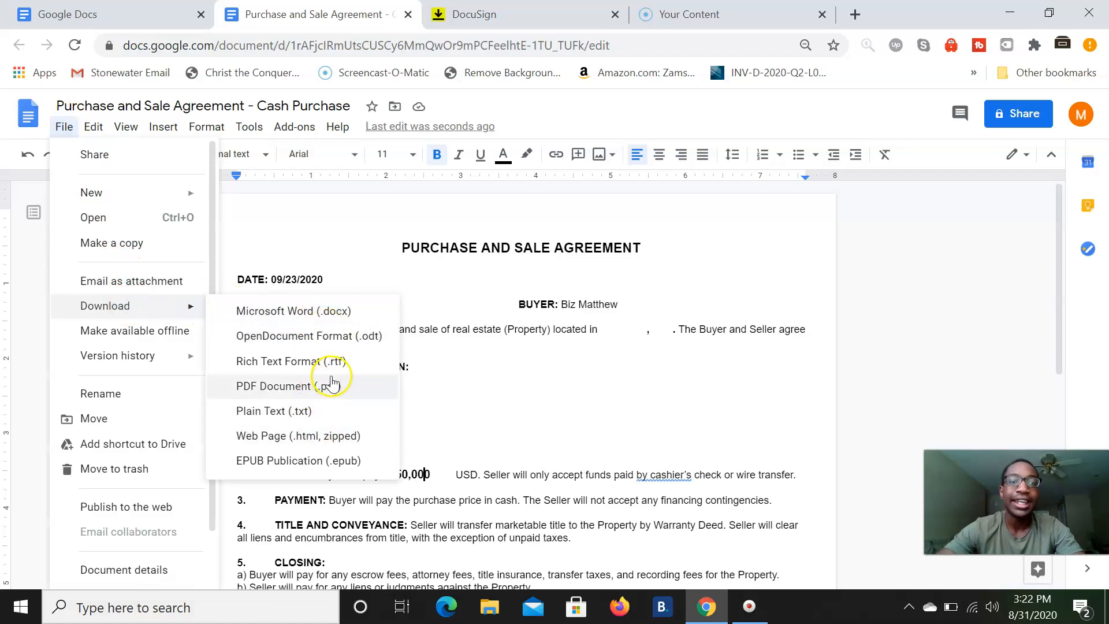
click(347, 389)
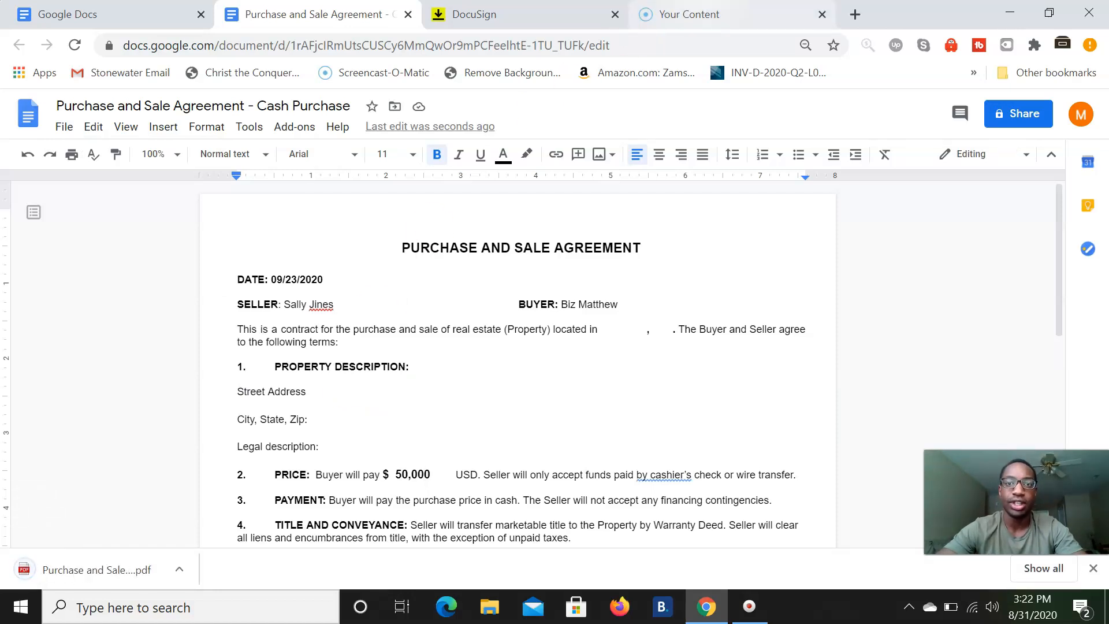
click(509, 14)
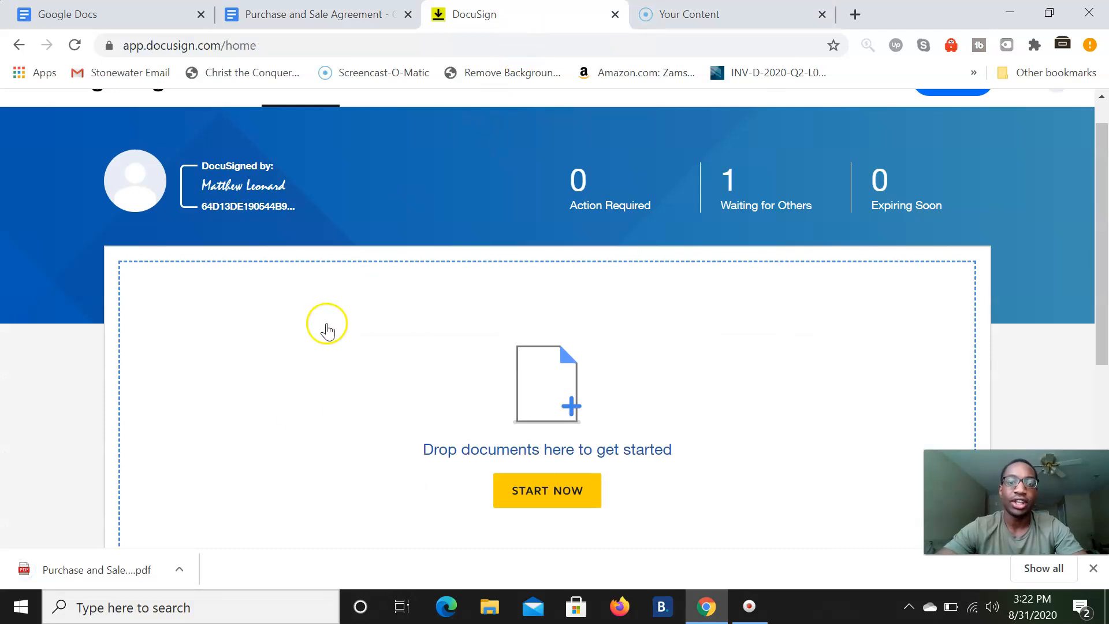
- Upload the downloaded agreement PDF into a new envelope and continue to Add Recipients
drag(96, 568, 340, 393)
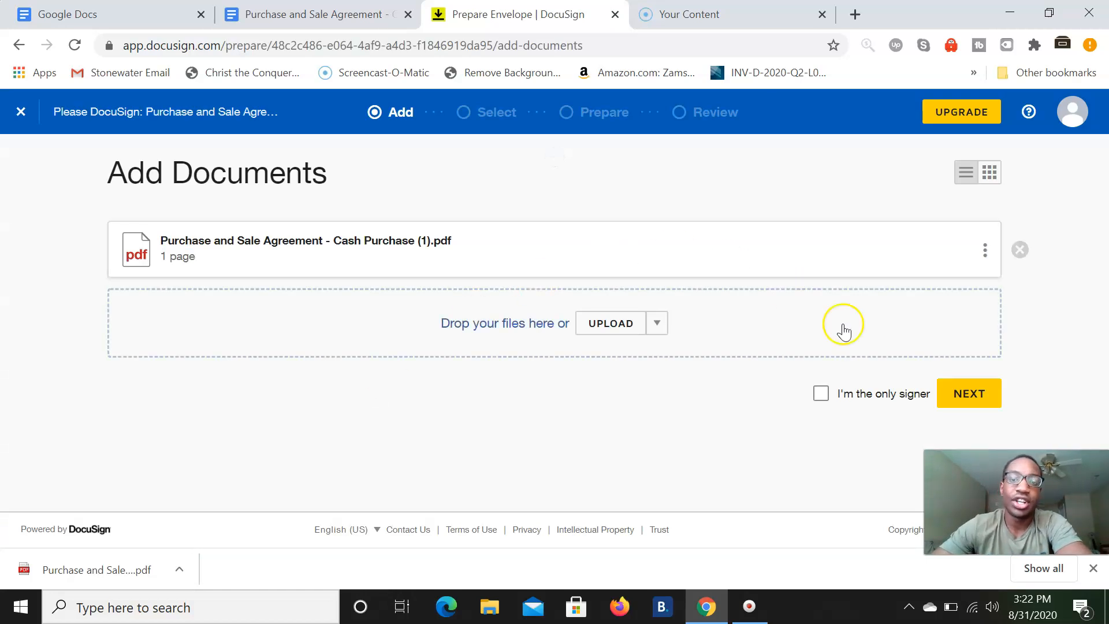
click(992, 401)
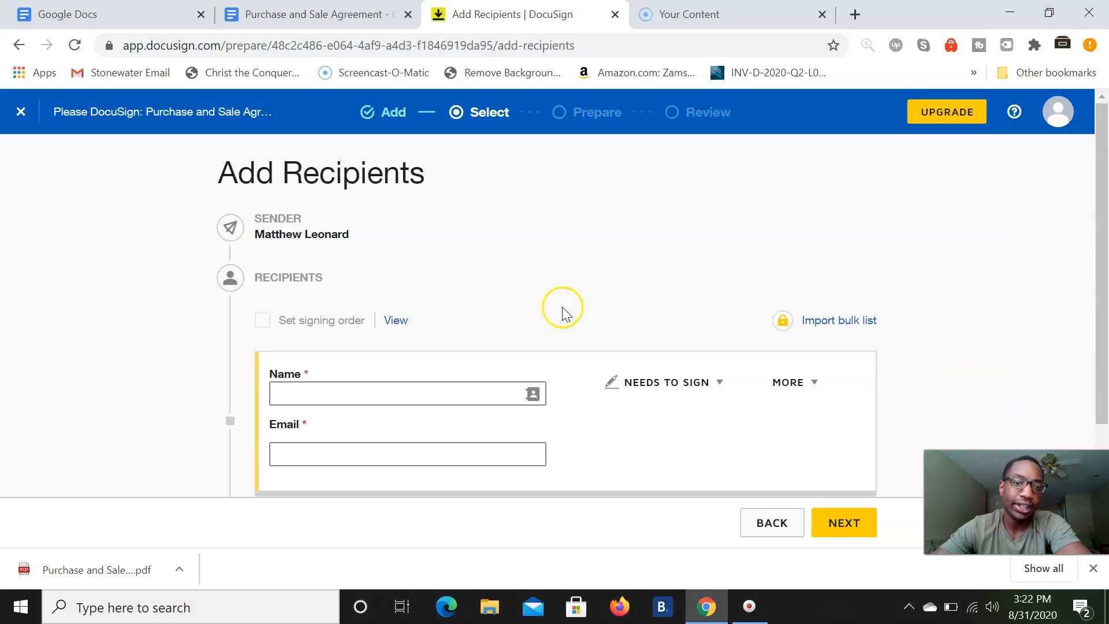
- Add the sender's own contact as the first signer from the contact suggestions
scroll(376, 317, down, 2)
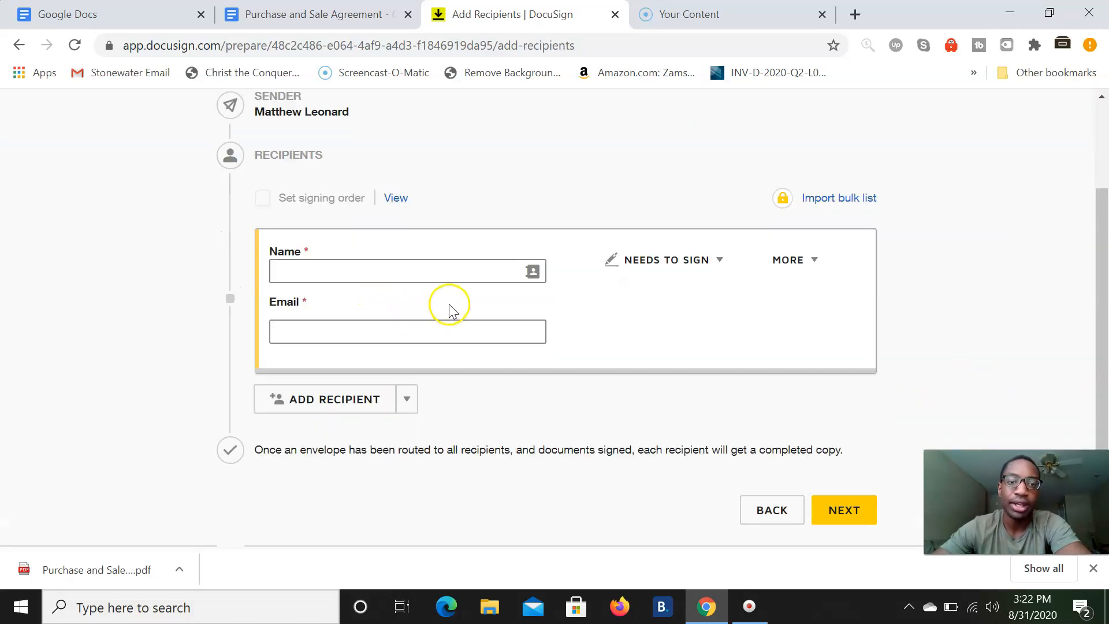
click(382, 267)
text(Matthew)
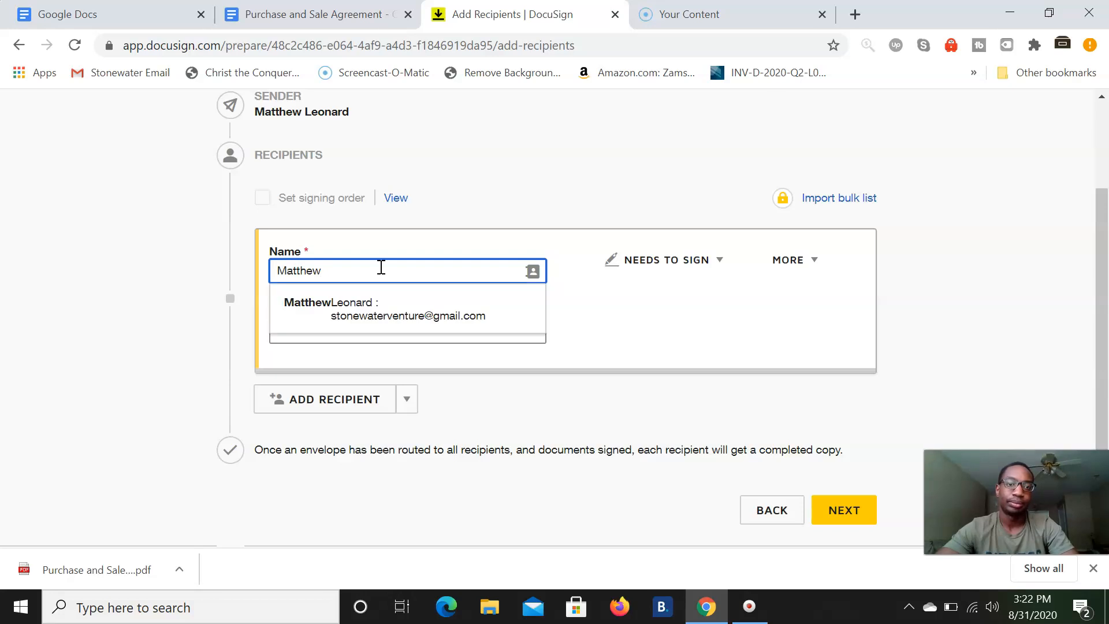
click(385, 307)
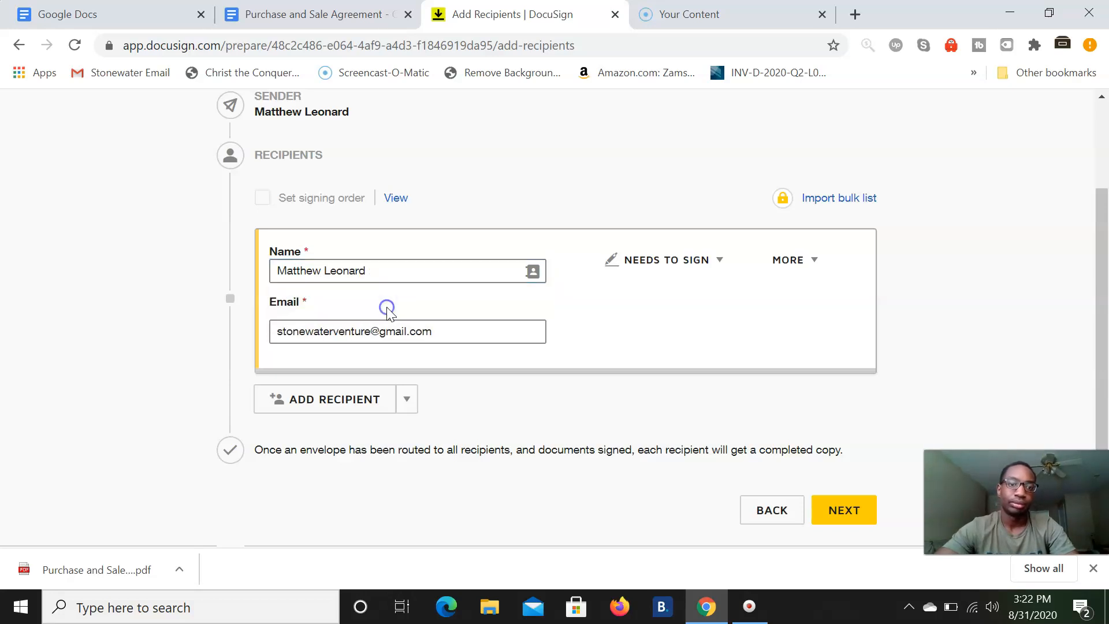
- Add a second signer, change it to Stonewater Realty LLC, and continue to field placement
click(322, 399)
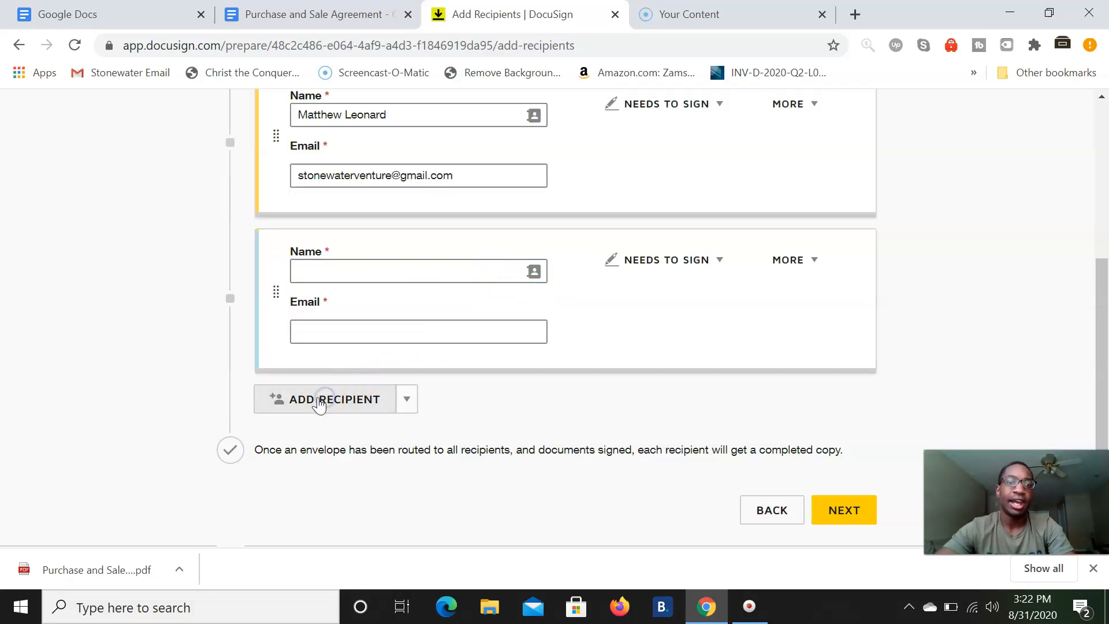
click(384, 270)
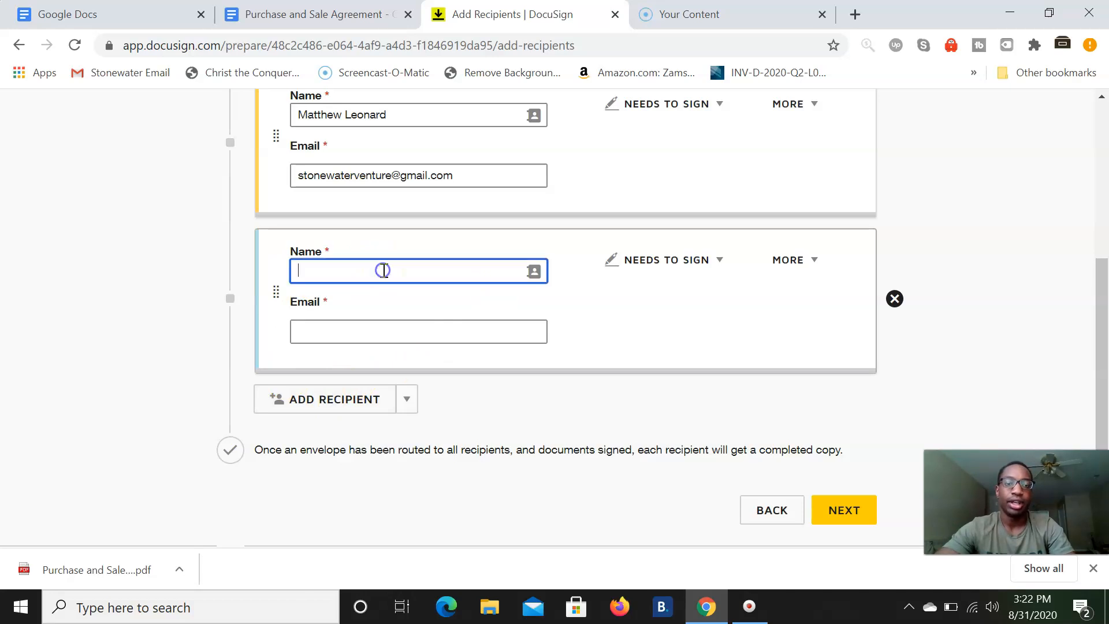
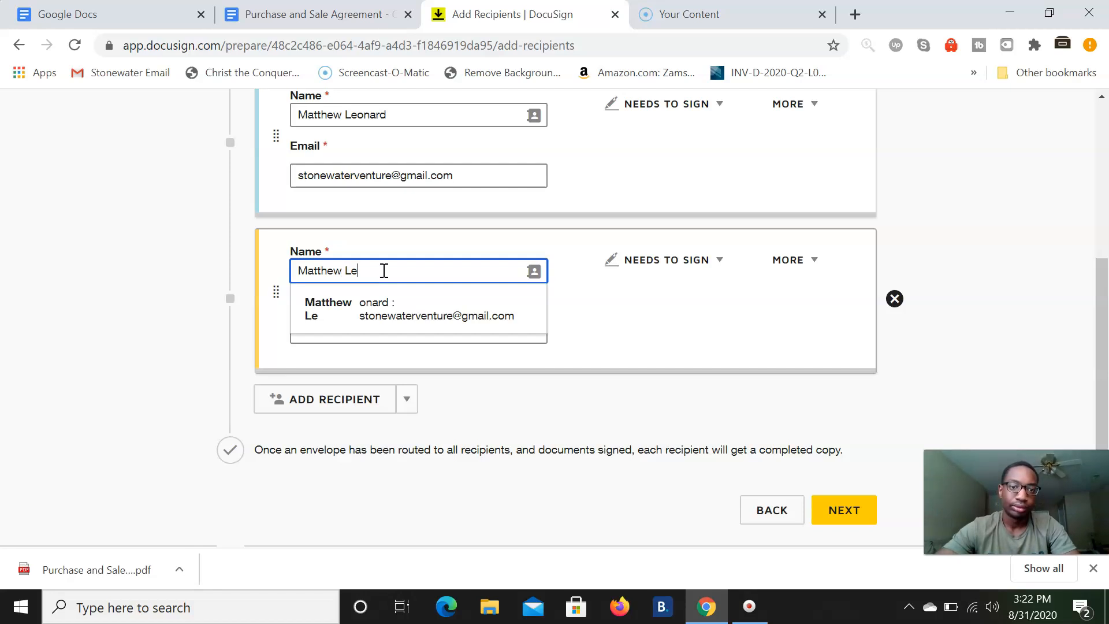
click(383, 315)
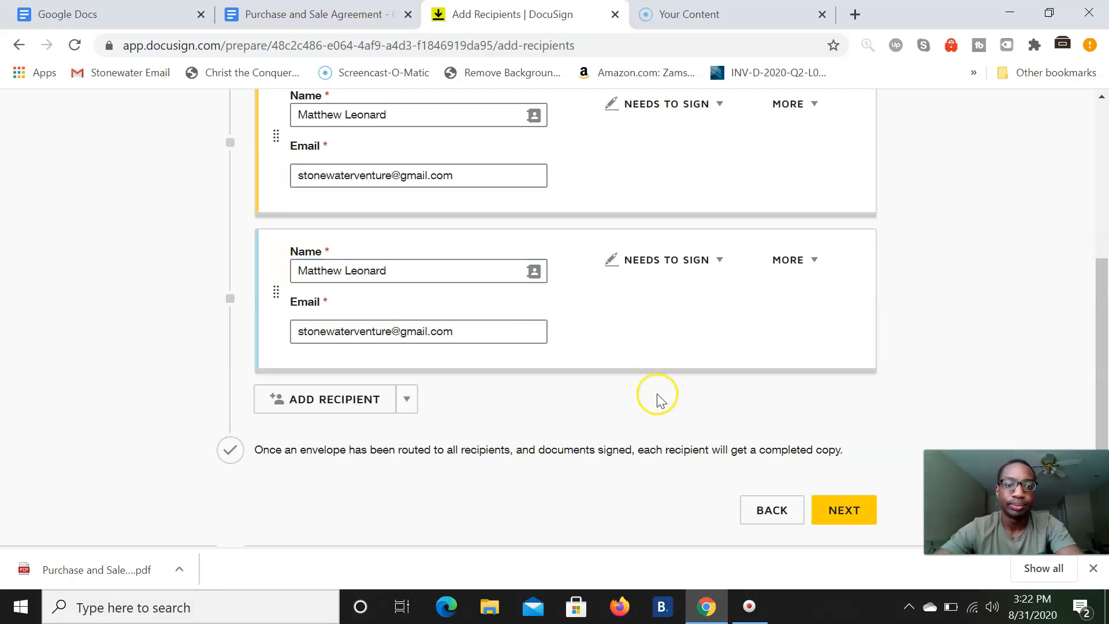
click(844, 514)
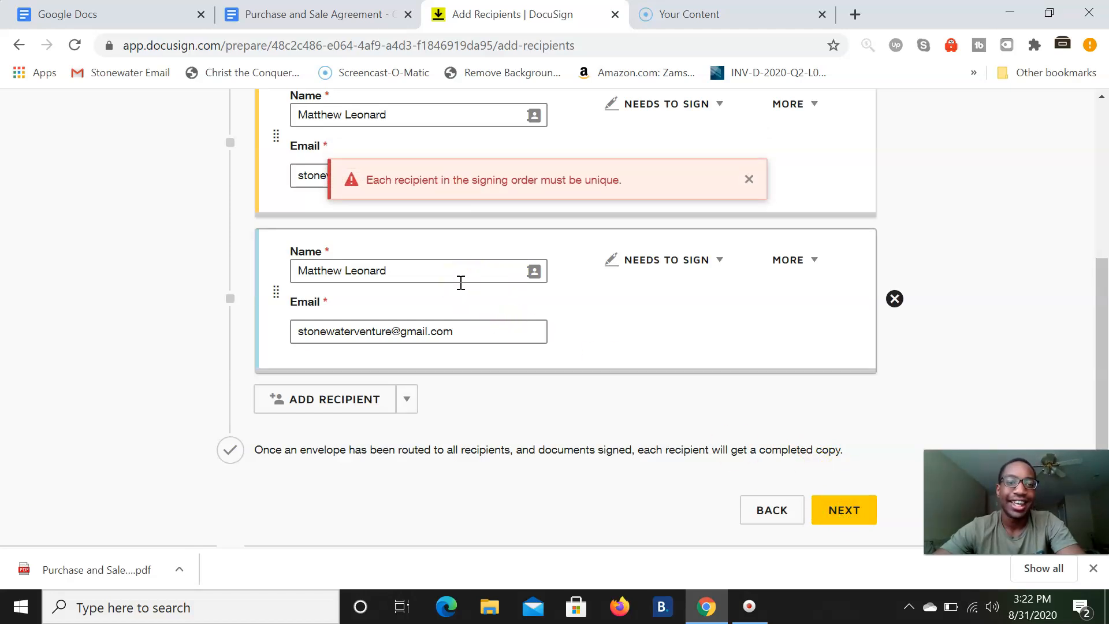
triple_click(441, 275)
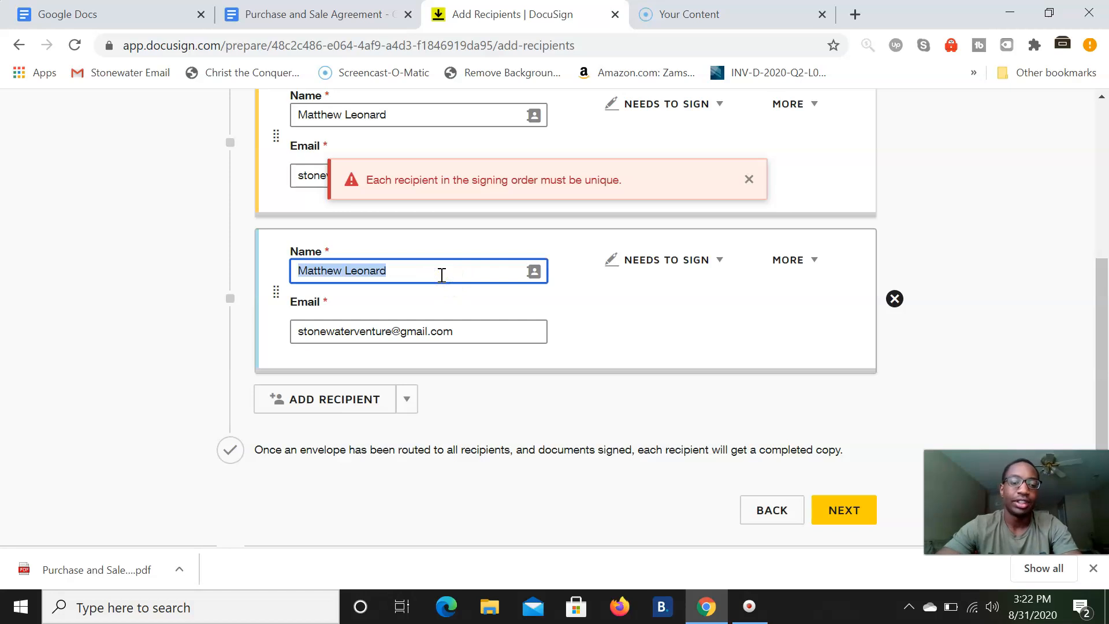
text(Stonew)
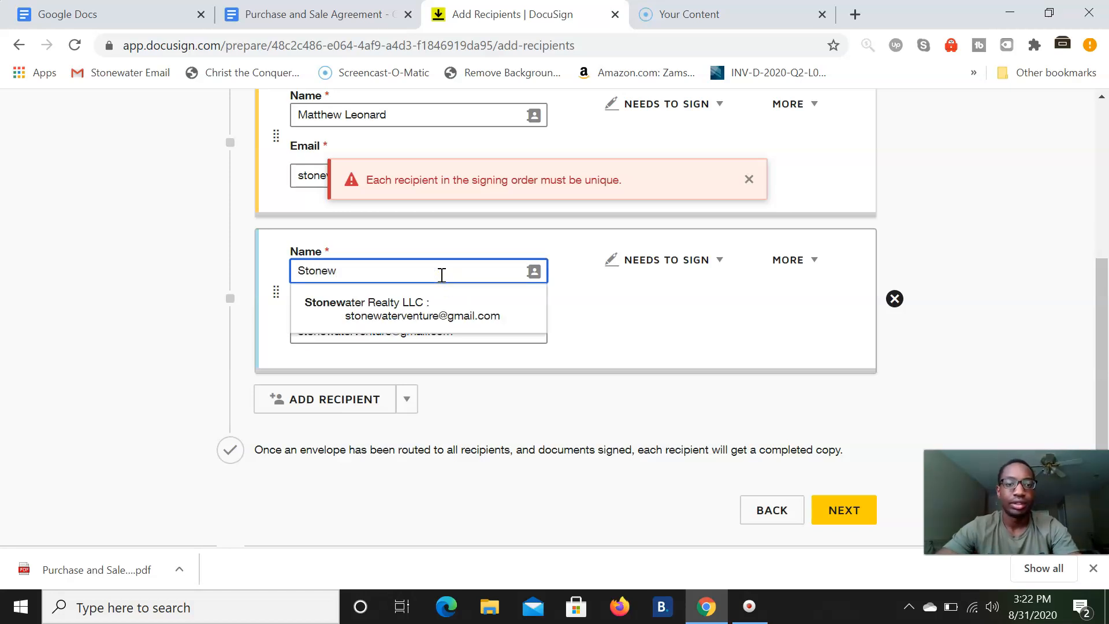
click(426, 301)
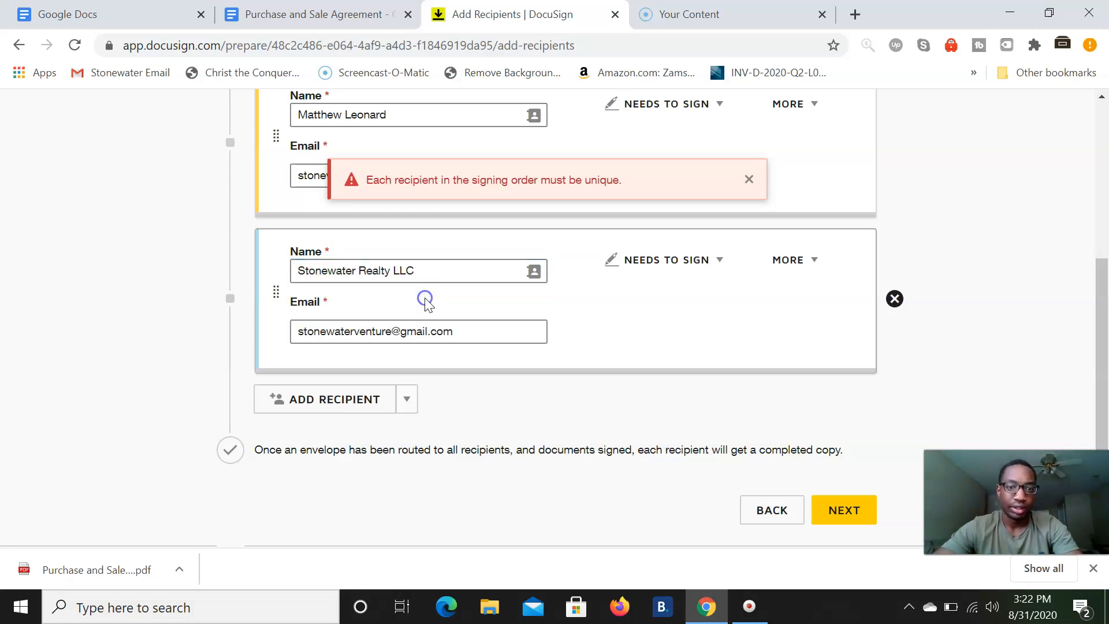
click(828, 510)
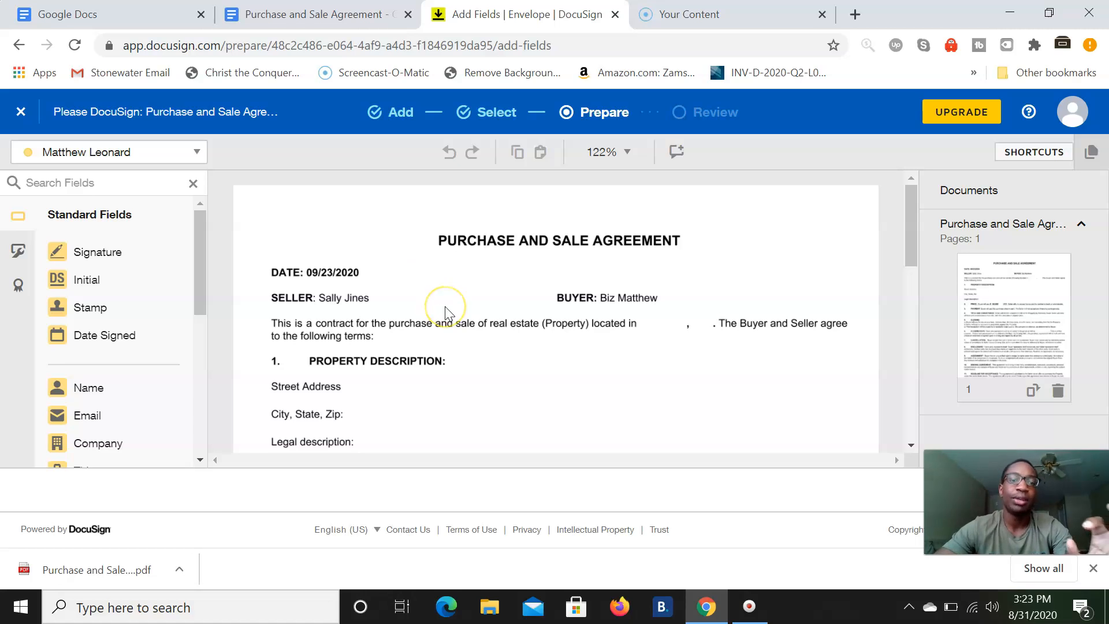
- Place Signature and Date Signed fields on the Seller lines for the first signer
click(144, 154)
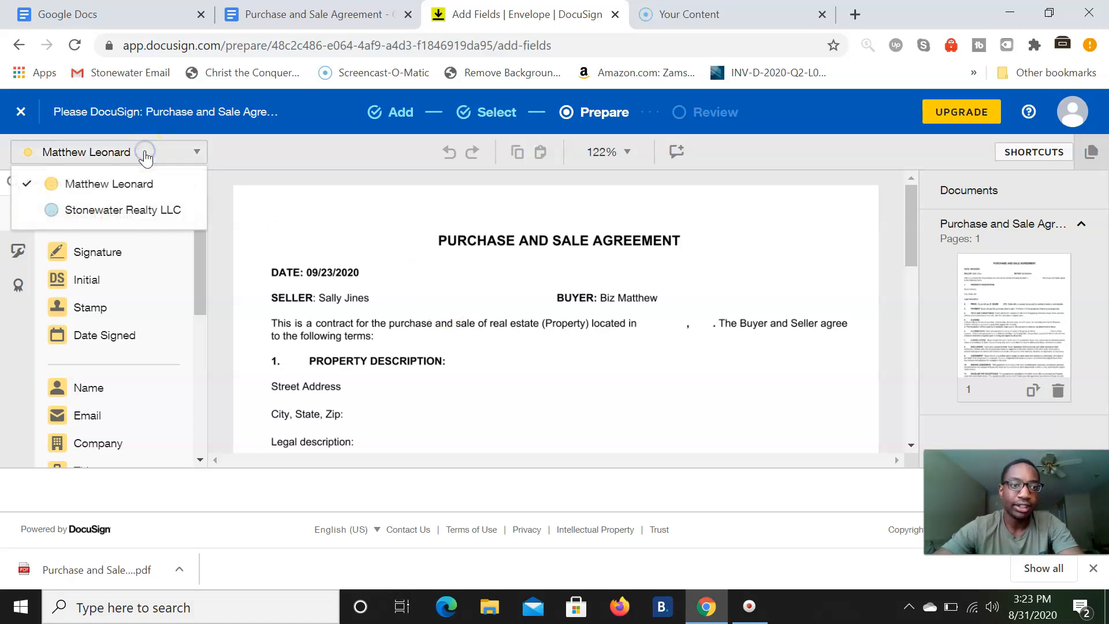
click(144, 190)
scroll(360, 312, down, 9)
scroll(359, 323, down, 1)
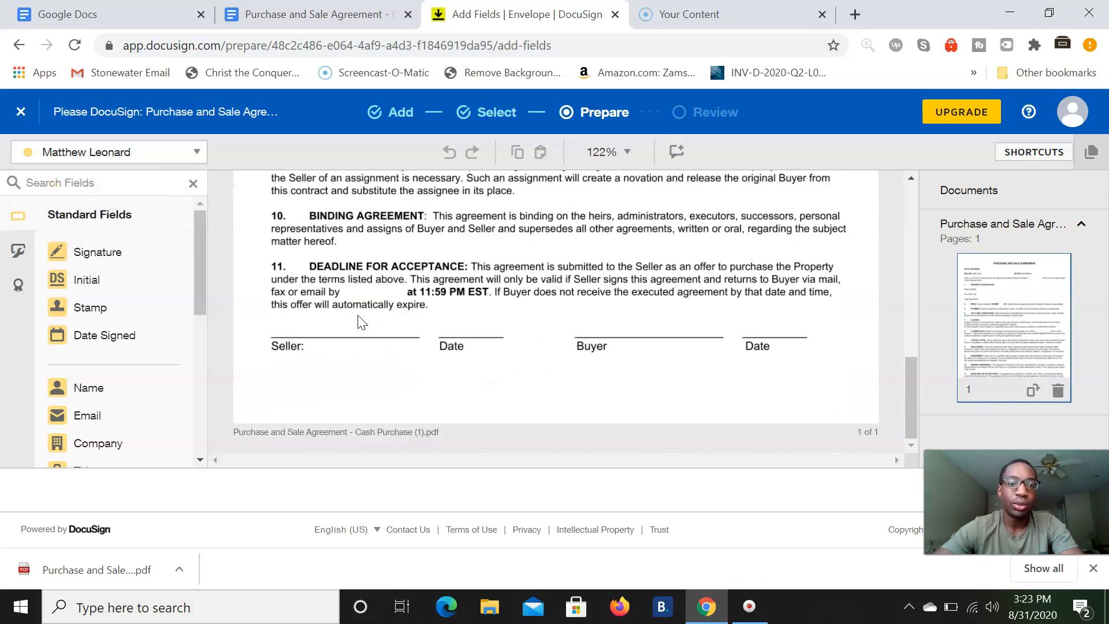
click(77, 257)
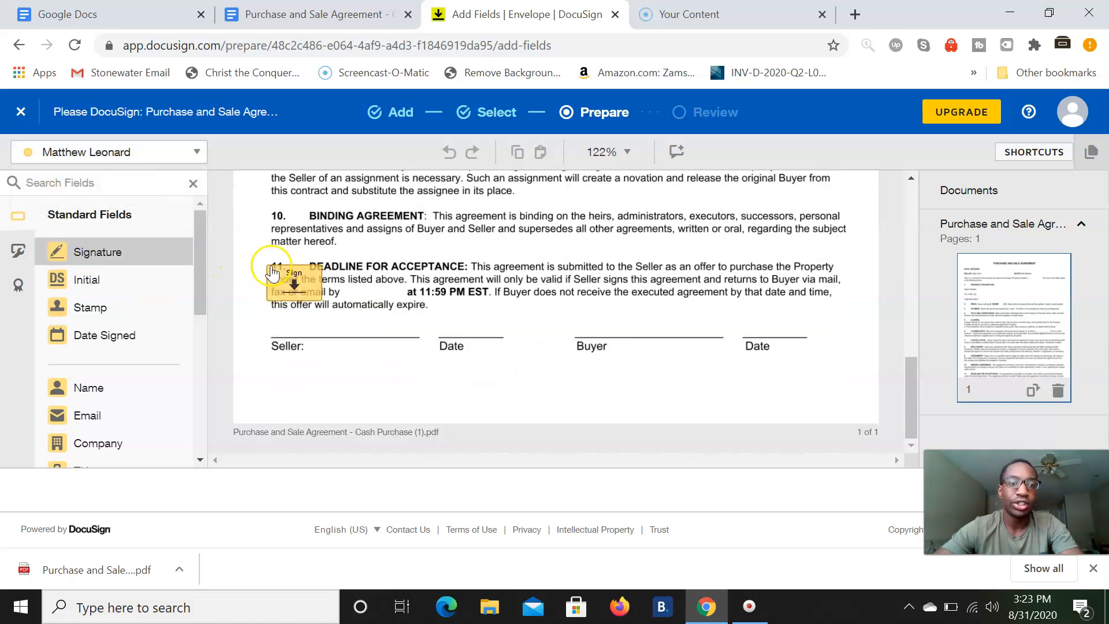
click(299, 293)
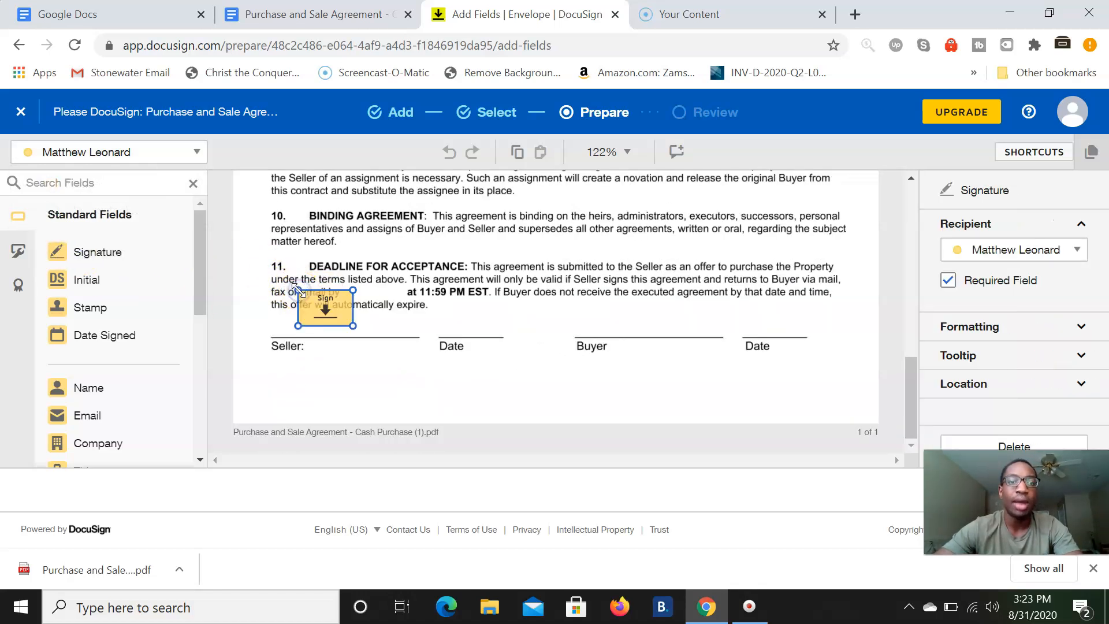
click(128, 335)
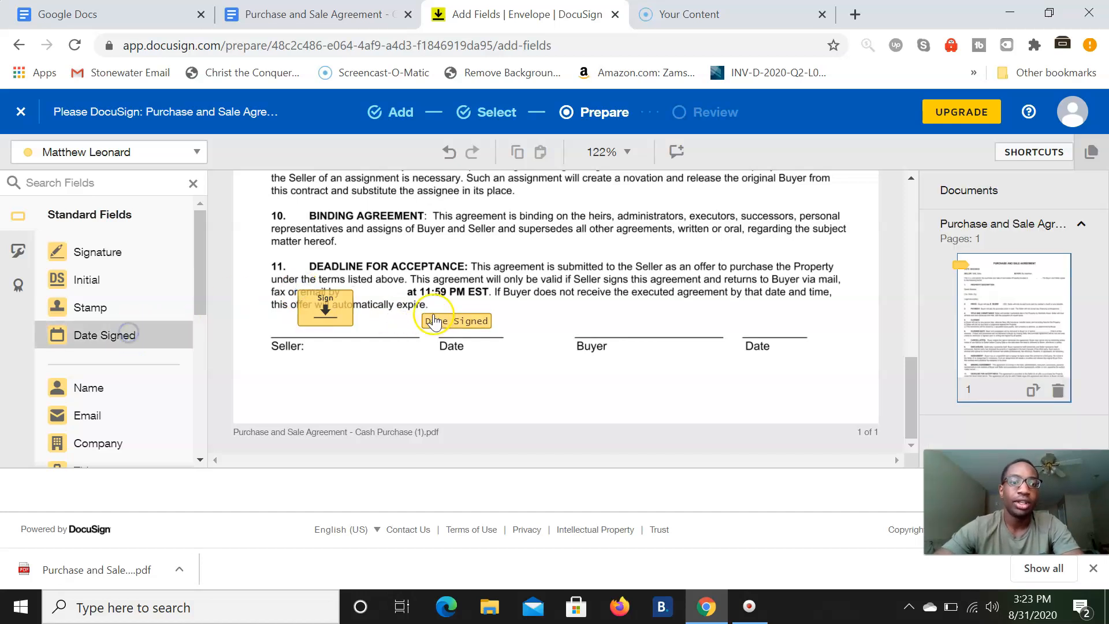
click(456, 318)
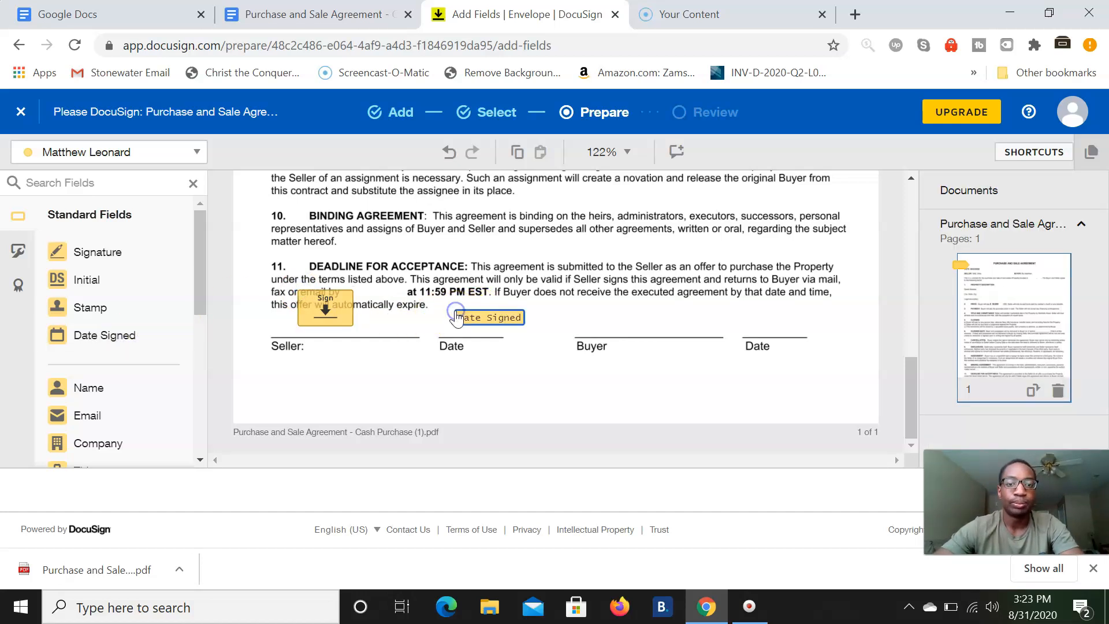
- Place Signature and Date Signed fields on the Buyer lines for Stonewater Realty LLC, then continue to review
click(145, 159)
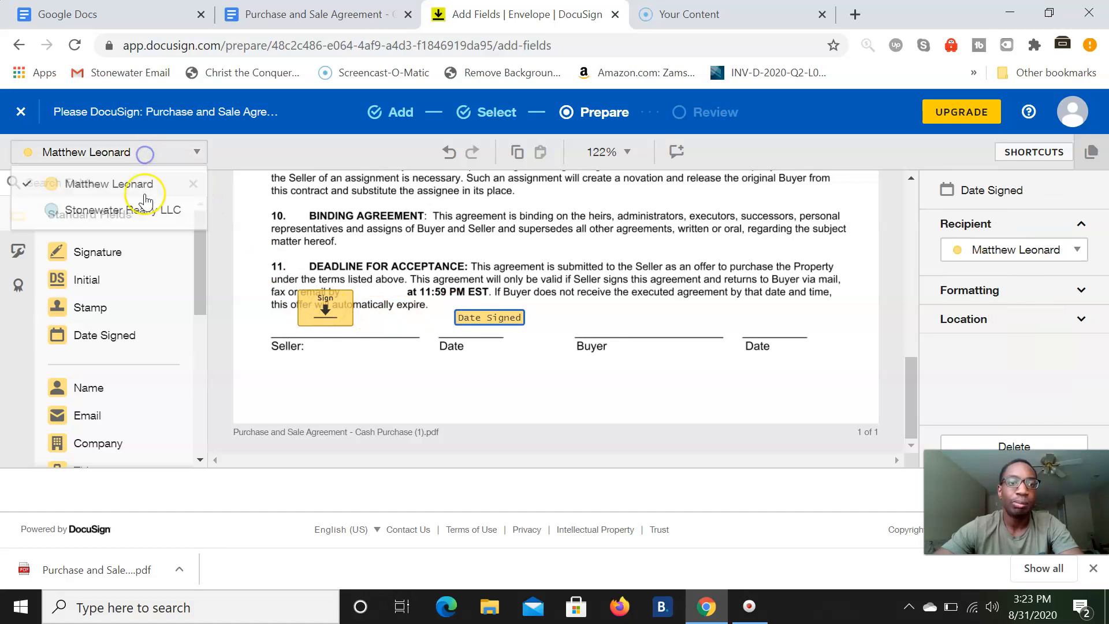
click(134, 208)
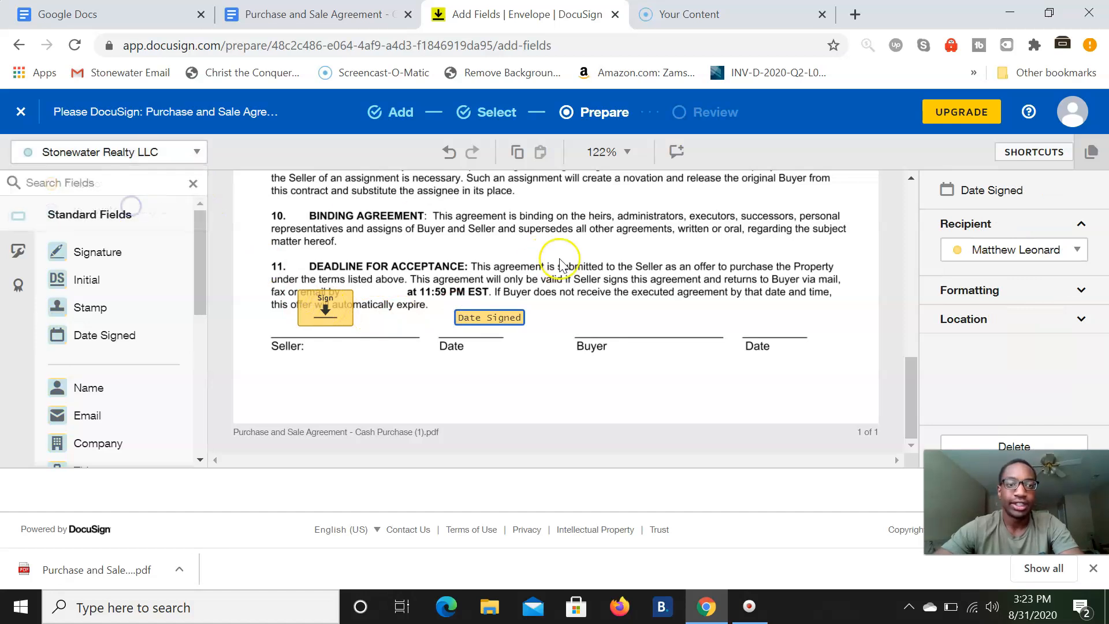
click(98, 252)
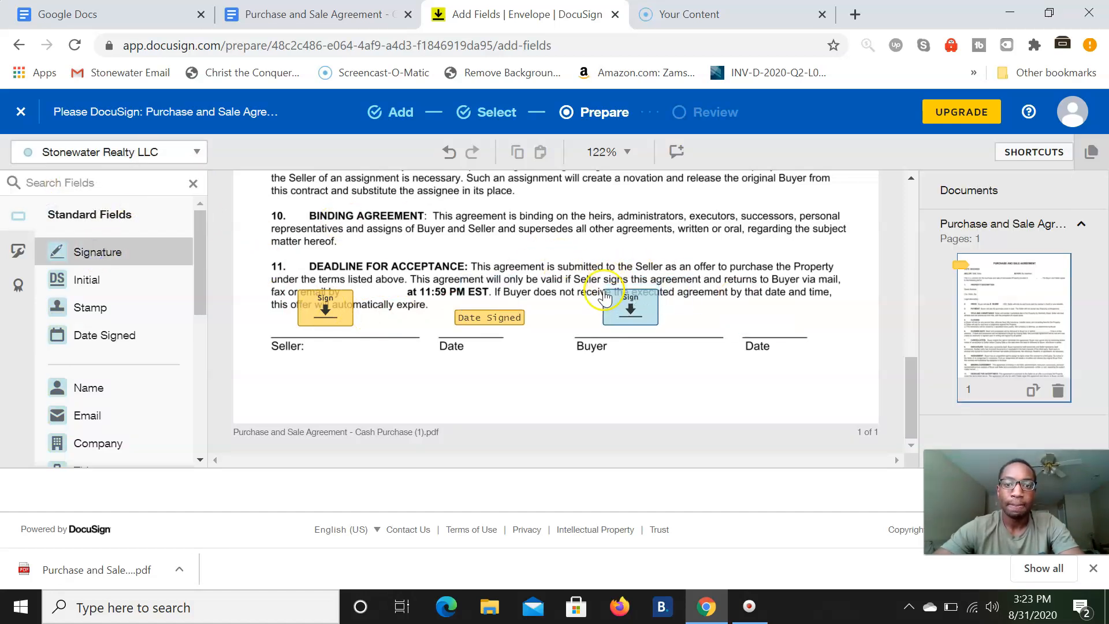
click(611, 303)
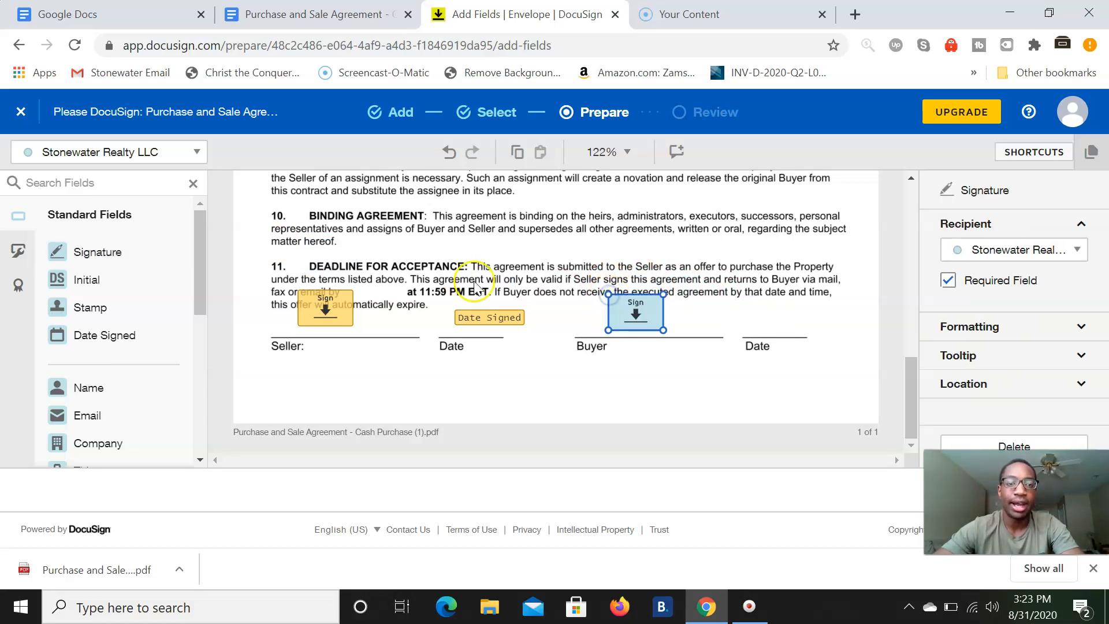
click(130, 346)
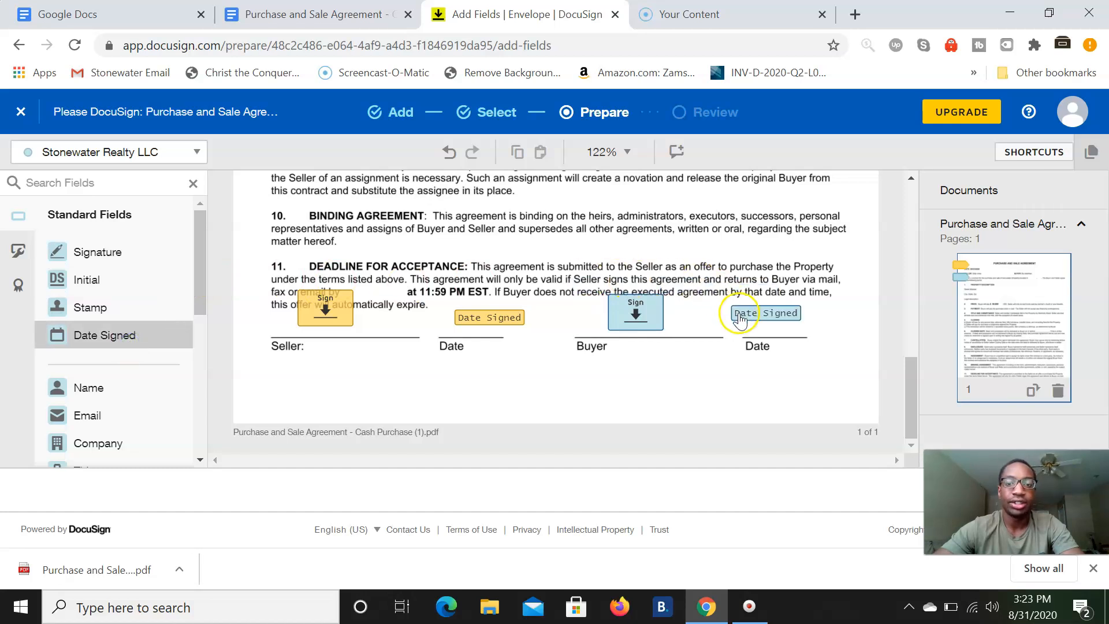
click(750, 319)
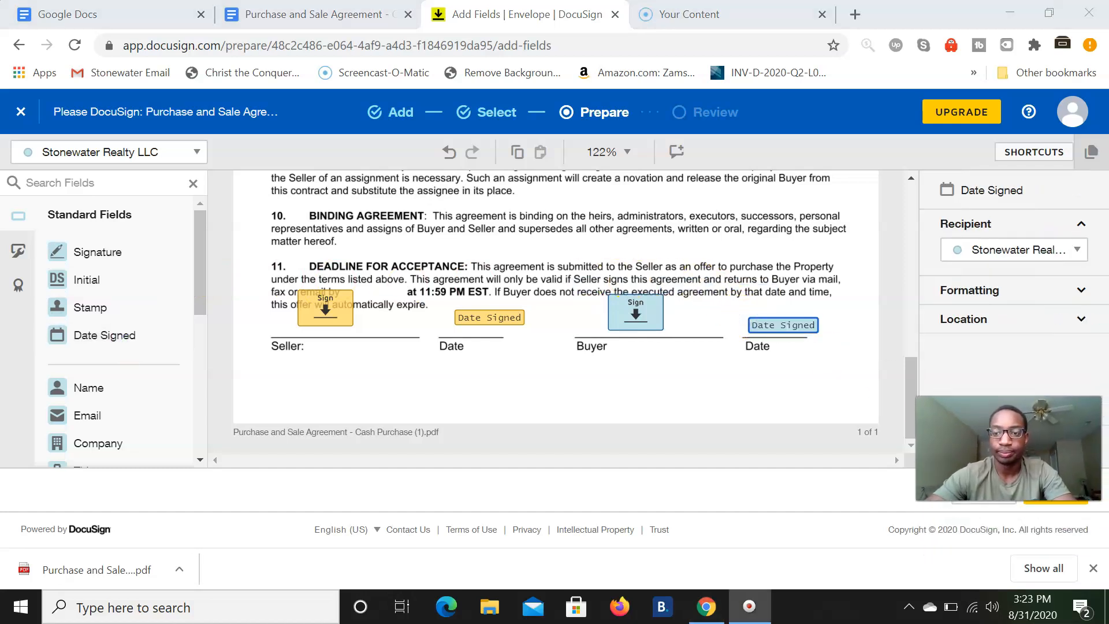
click(1055, 490)
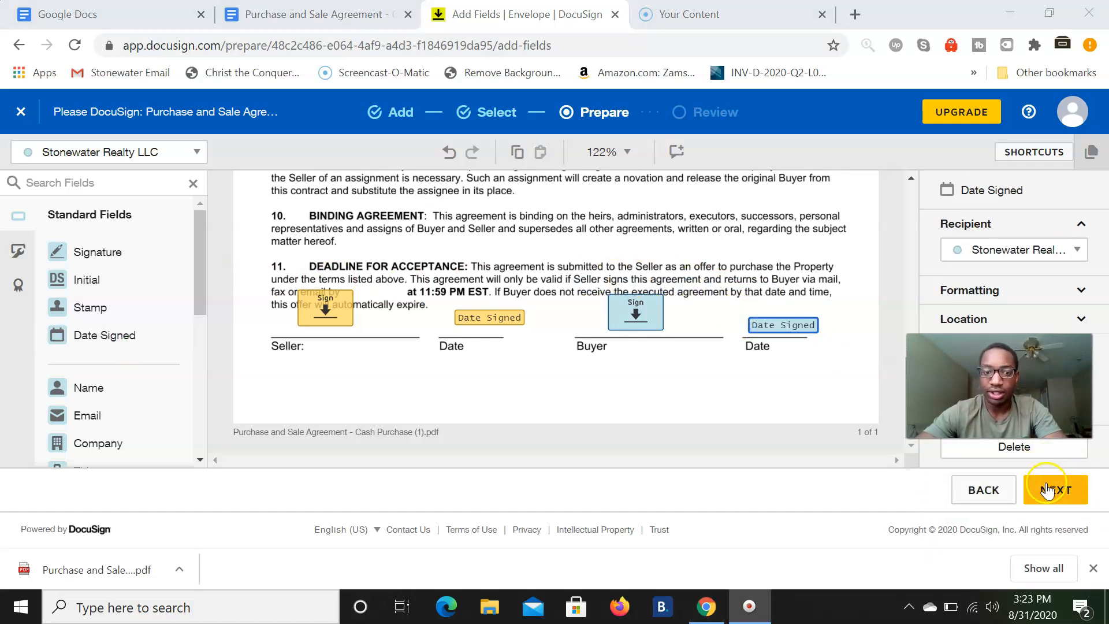
click(1094, 567)
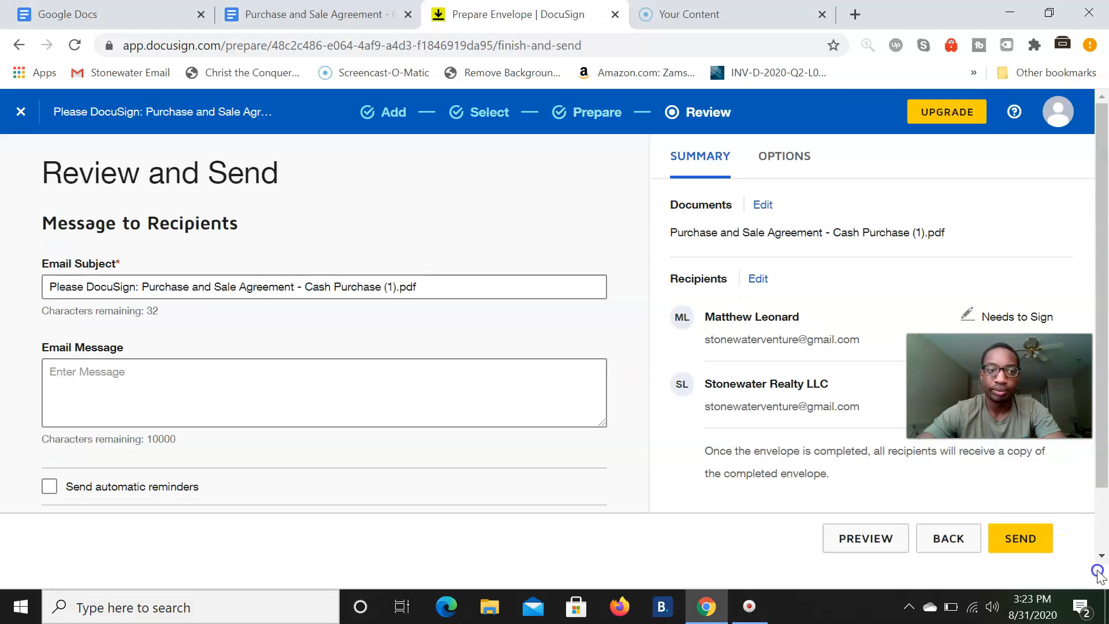
click(409, 392)
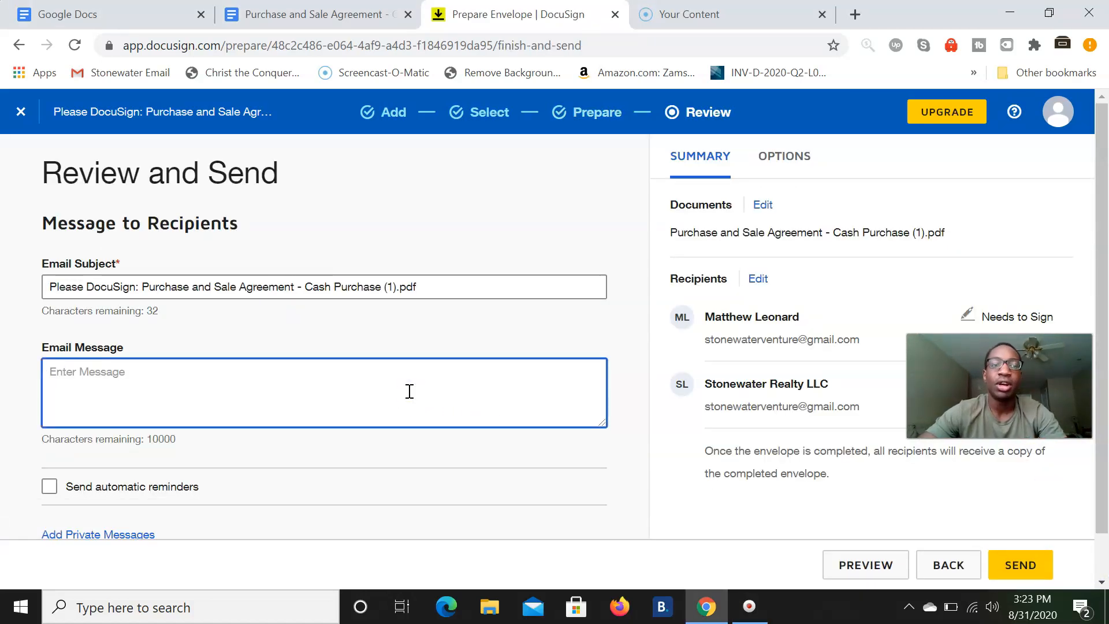